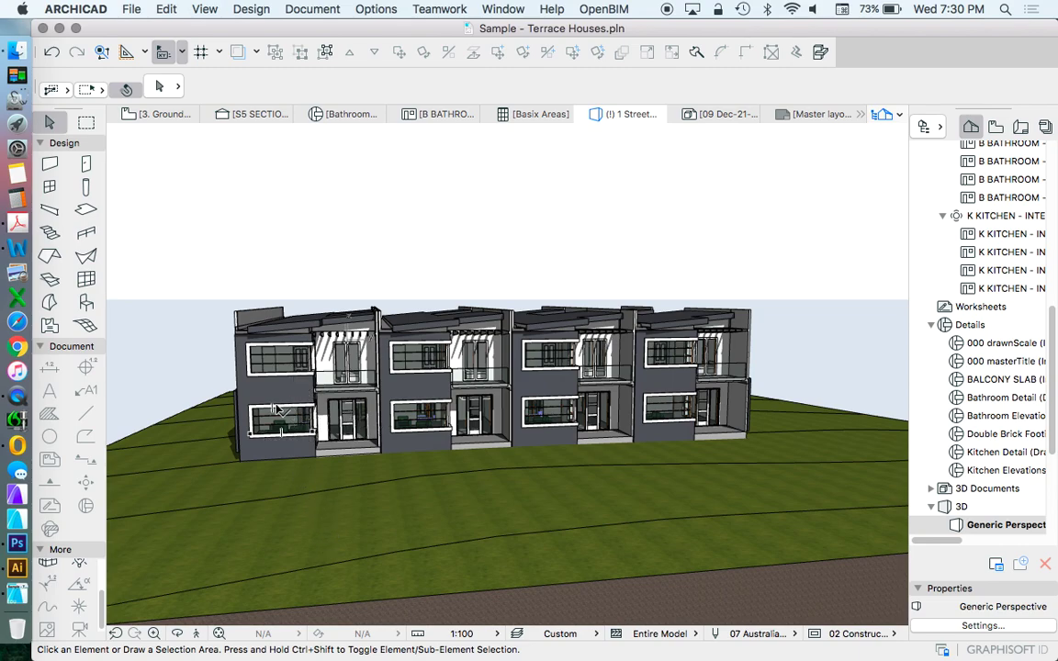
Orbit and walk the 3D model to frame an angled close-up perspective of the terrace row's street front
left_click(177, 633)
mouse_move(343, 492)
left_mouse_down()
mouse_move(415, 489)
mouse_move(407, 481)
mouse_move(485, 452)
mouse_move(484, 432)
mouse_move(402, 370)
mouse_move(359, 392)
mouse_move(397, 398)
mouse_move(363, 437)
mouse_move(302, 421)
mouse_move(633, 428)
mouse_move(420, 427)
mouse_move(566, 448)
left_mouse_up()
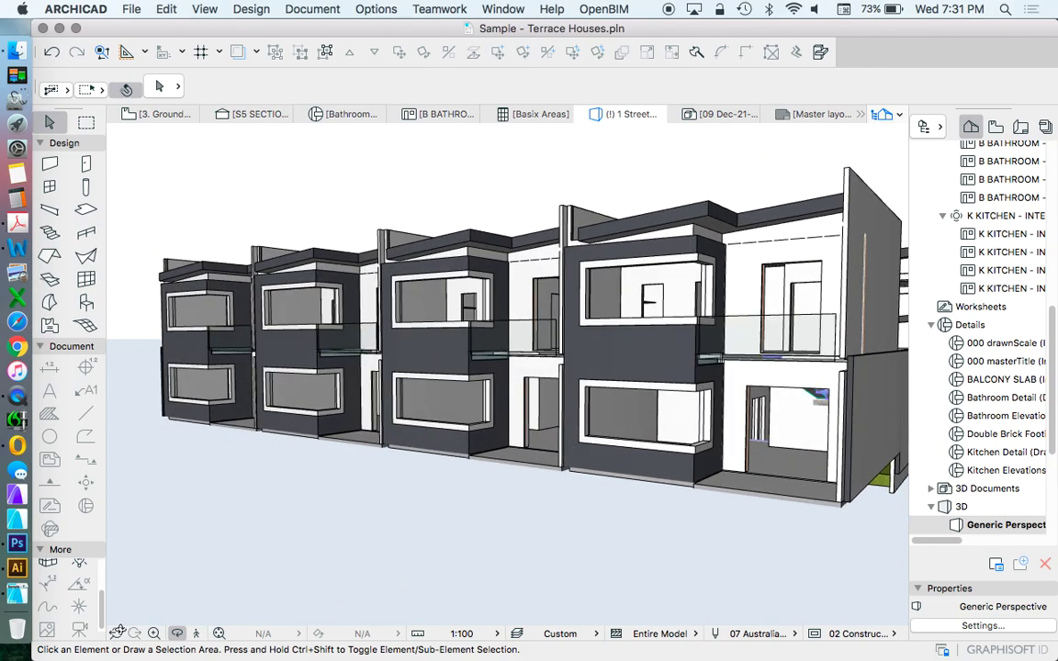
left_click(195, 634)
left_click(642, 534)
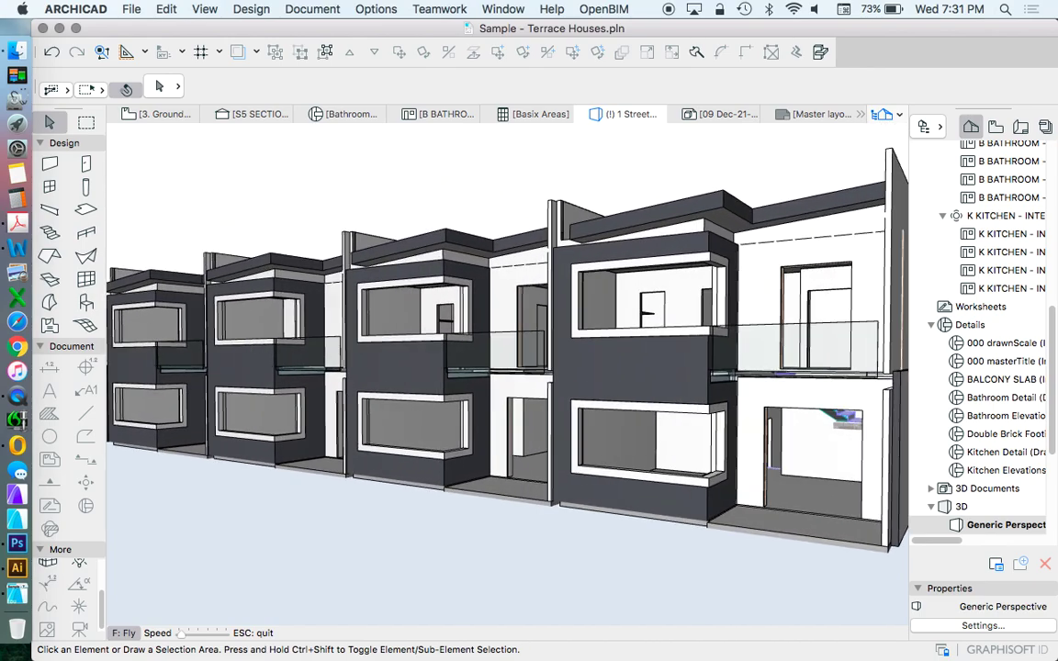
key("Up")
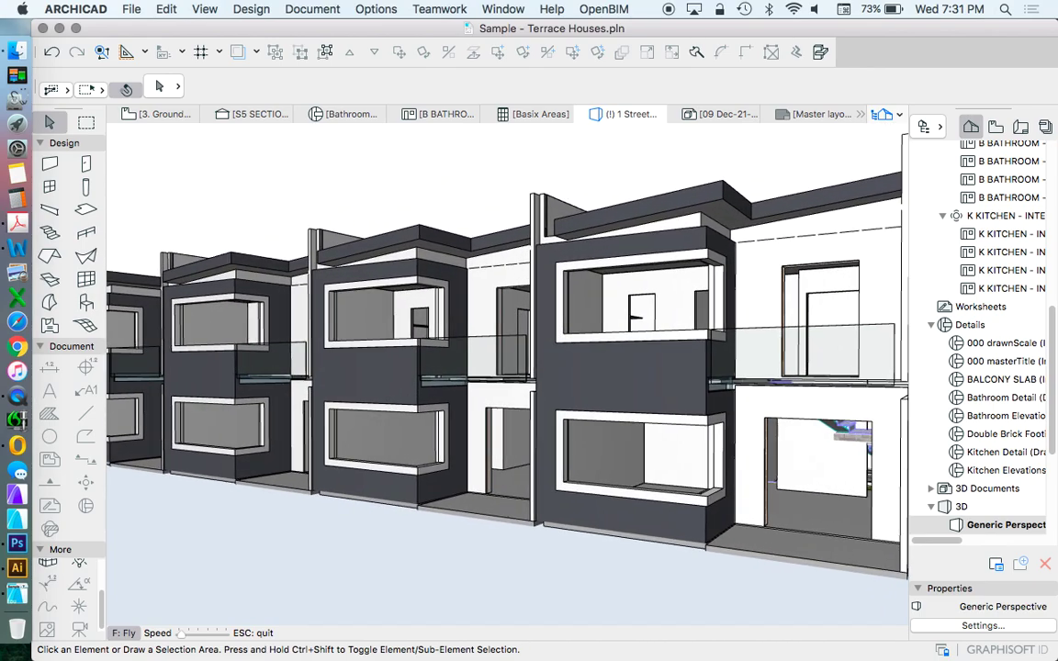
key("Up")
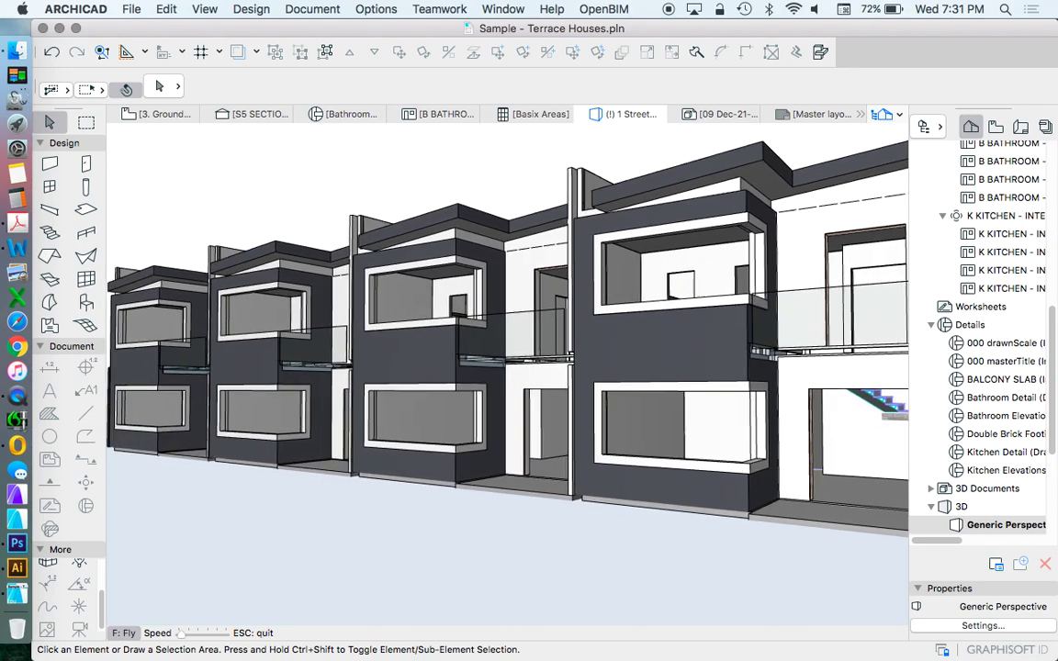
key("Up")
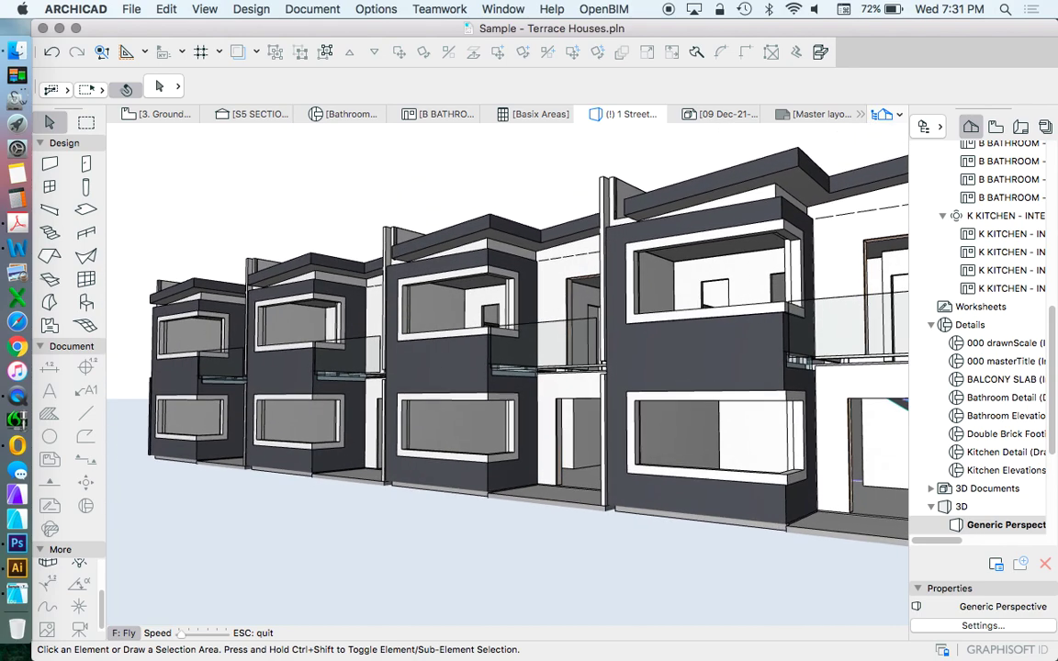
key("Escape")
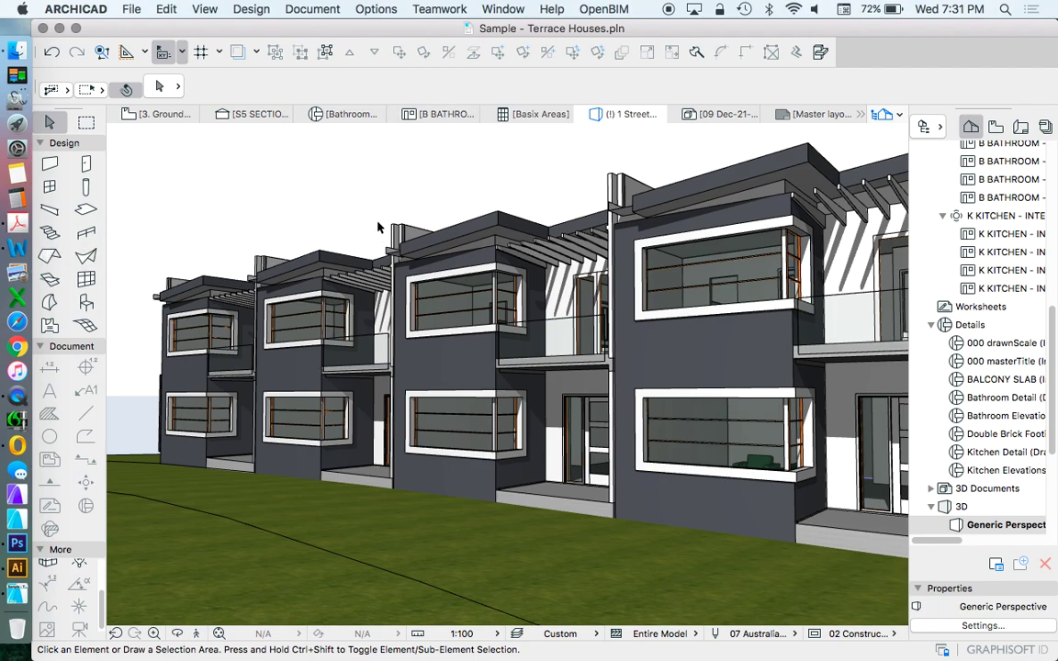
Save the current perspective as a view with the custom name RENDER - FRONT - COLOUR in the 3d's folder of the View Map
left_click(995, 126)
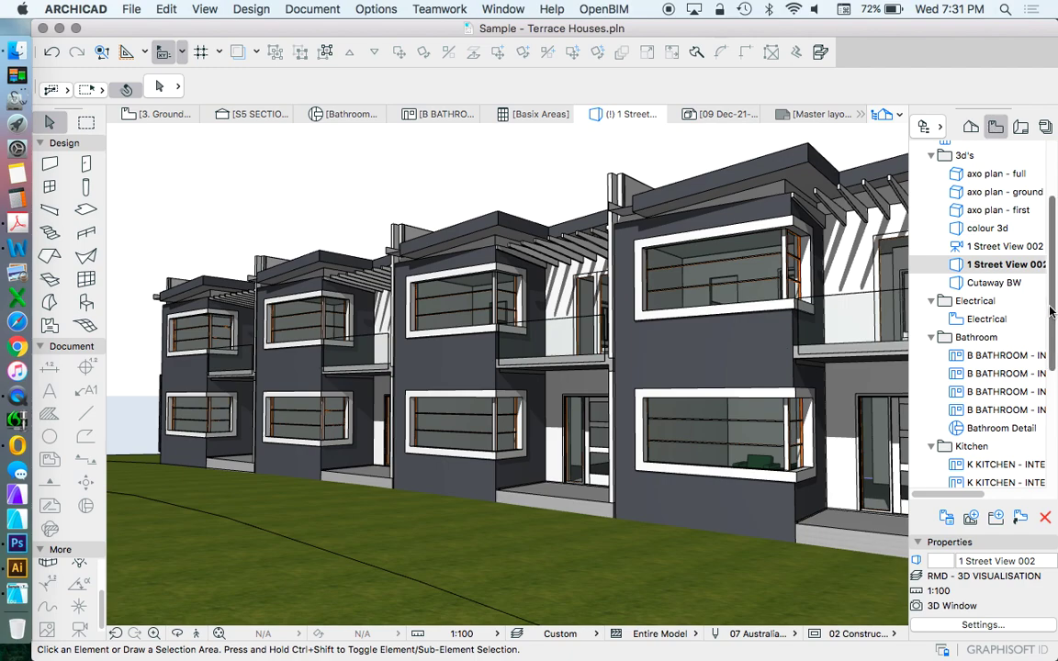
scroll(1014, 206, "up", 1)
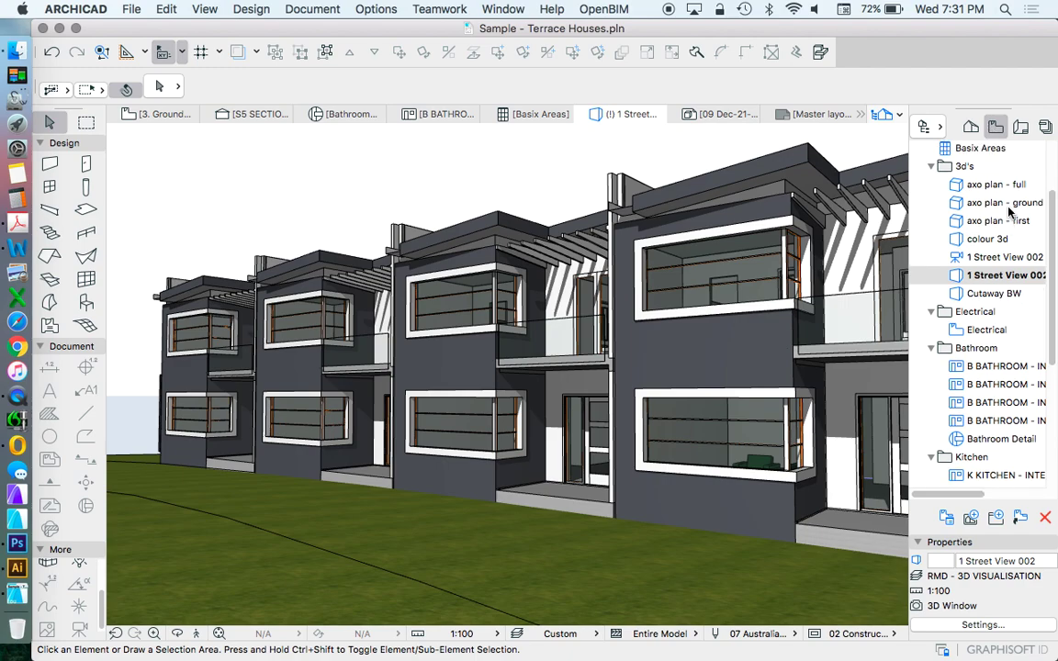
right_click(955, 167)
left_click(961, 175)
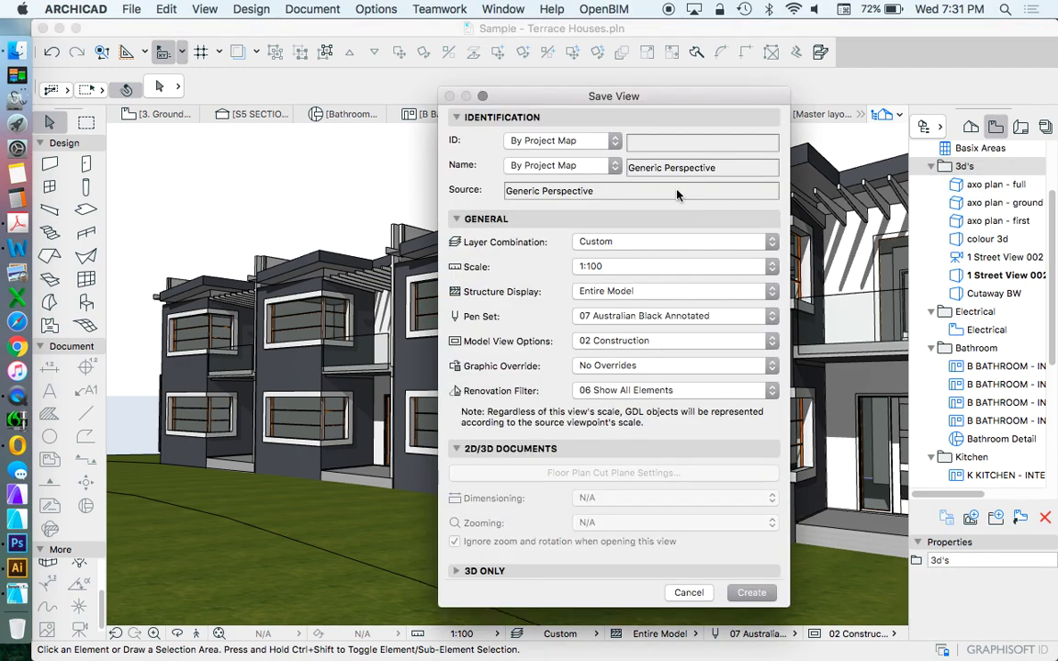
left_click(570, 167)
left_click(560, 180)
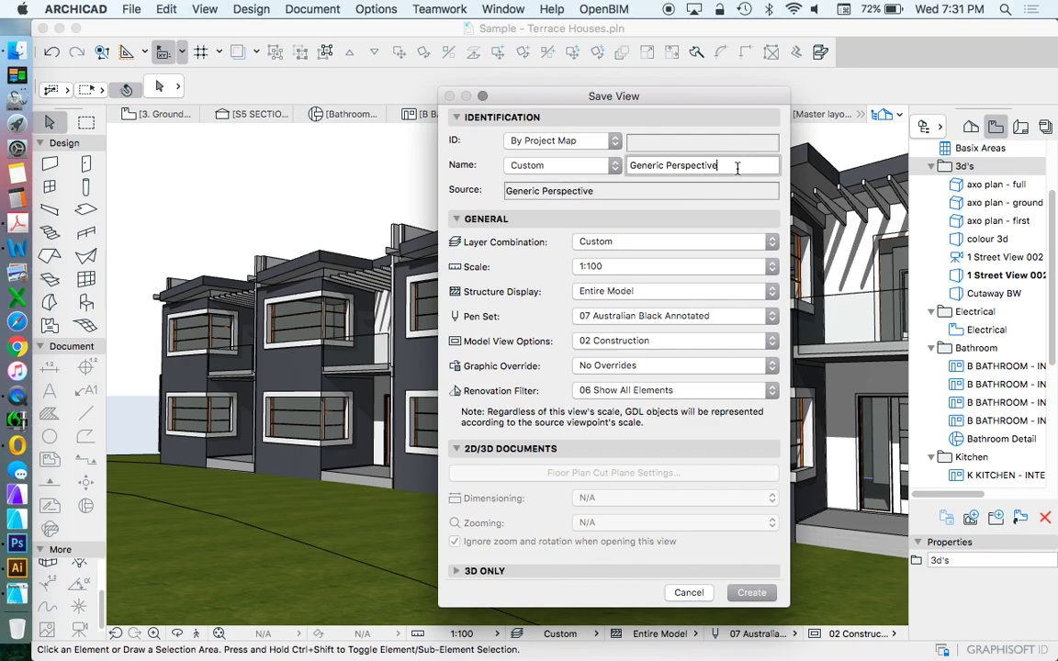
left_click_drag(735, 168, 494, 167)
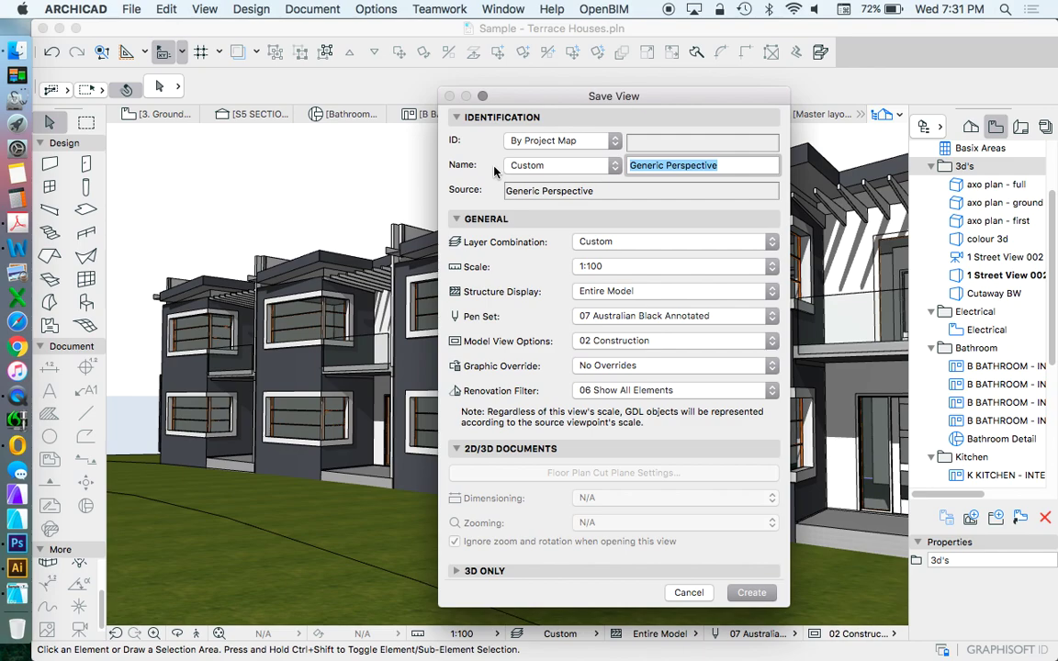
type("RENDER - FRONT - COLOUR")
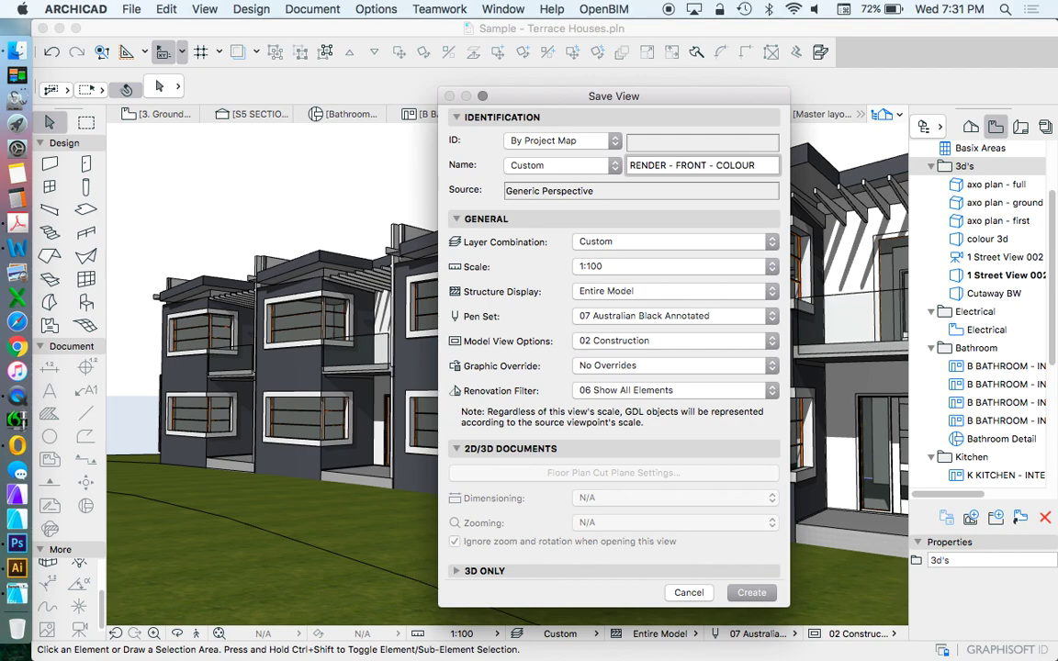
key("Return")
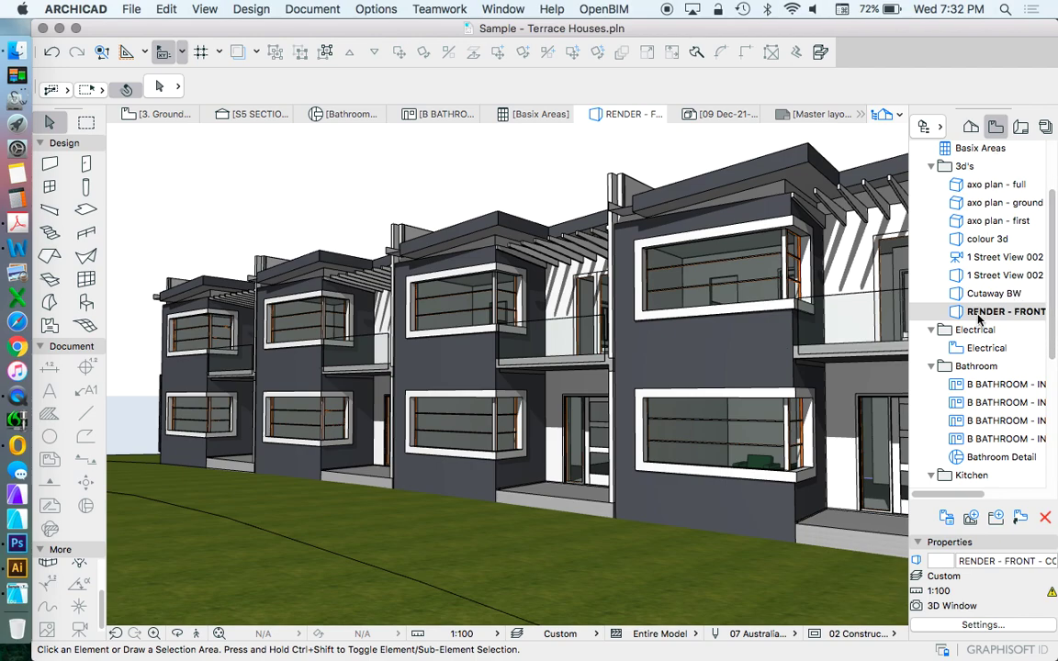
Save another view of the perspective in the 3d's folder with its 3D style set to White Model with Shadows
right_click(955, 167)
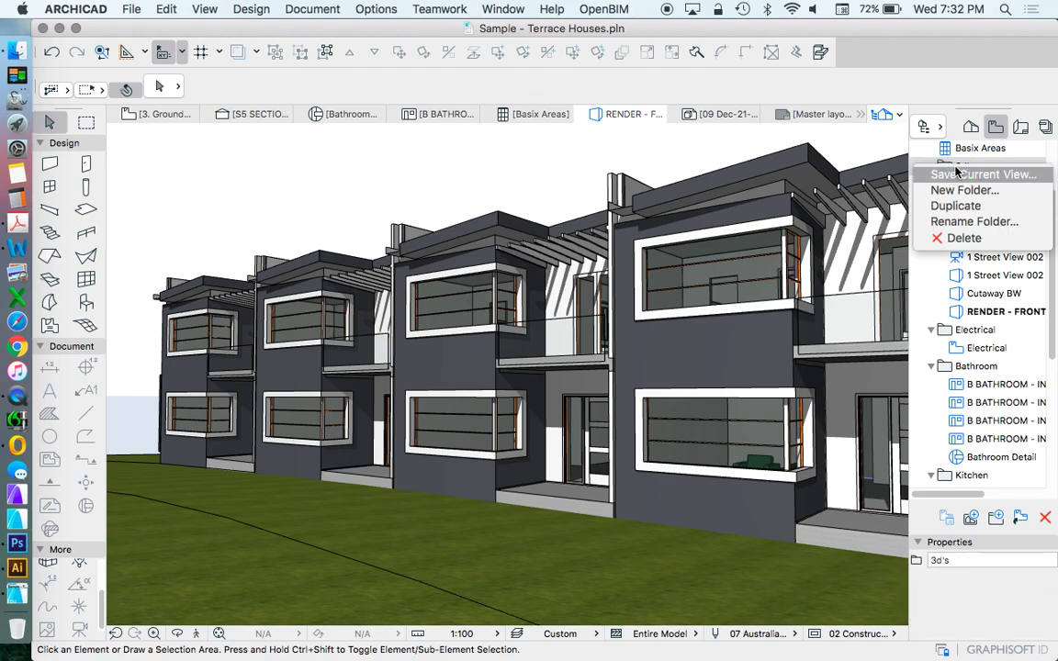
left_click(961, 175)
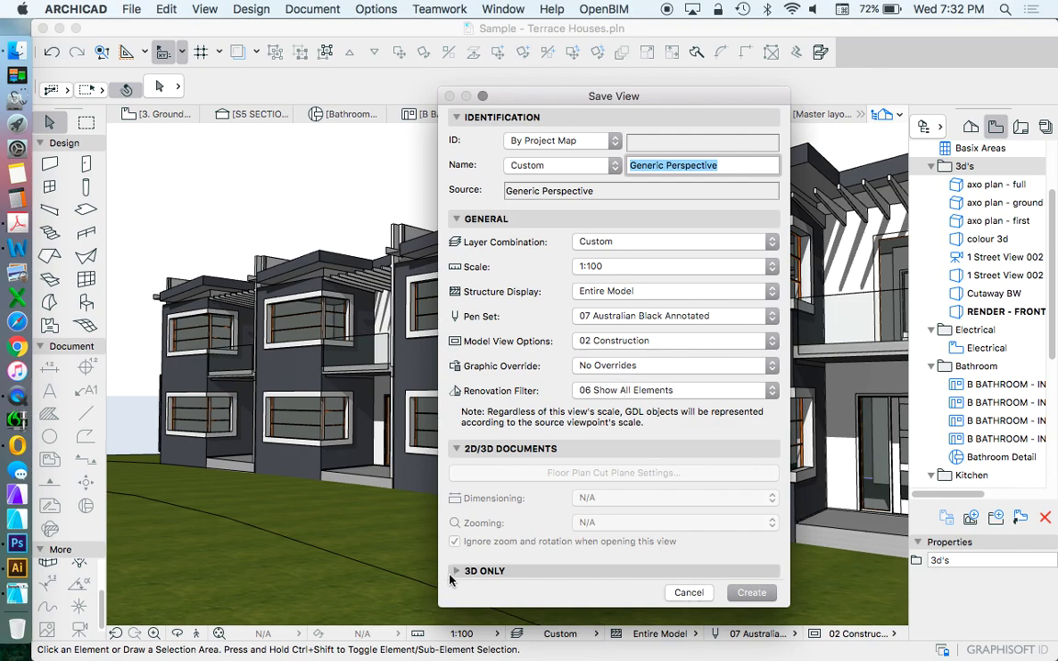
left_click(543, 572)
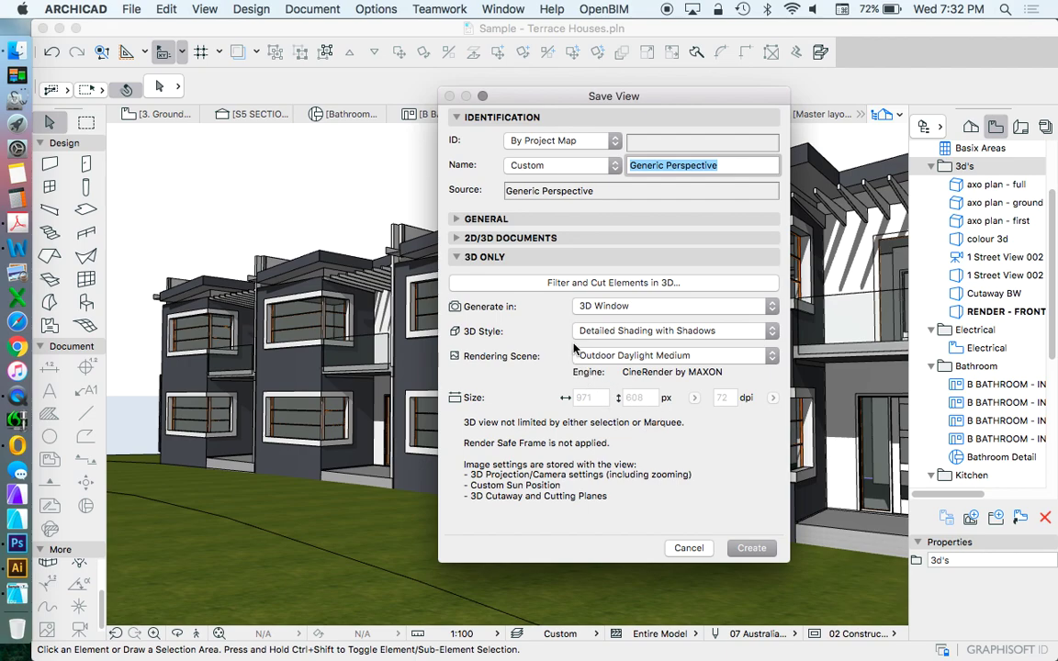
left_click(643, 333)
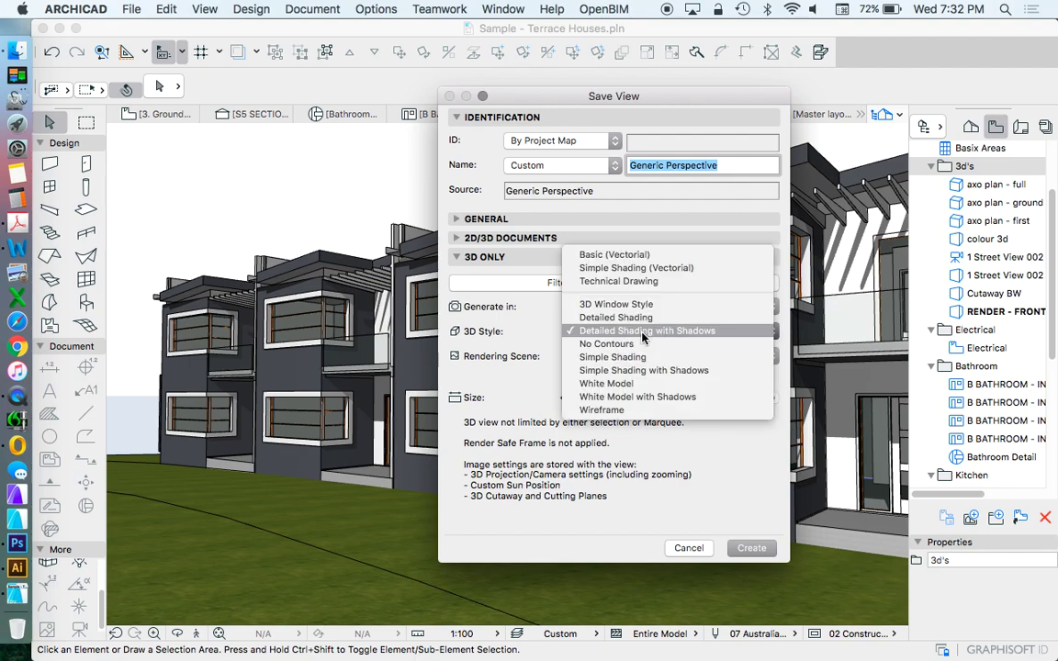
left_click(655, 398)
left_click(755, 548)
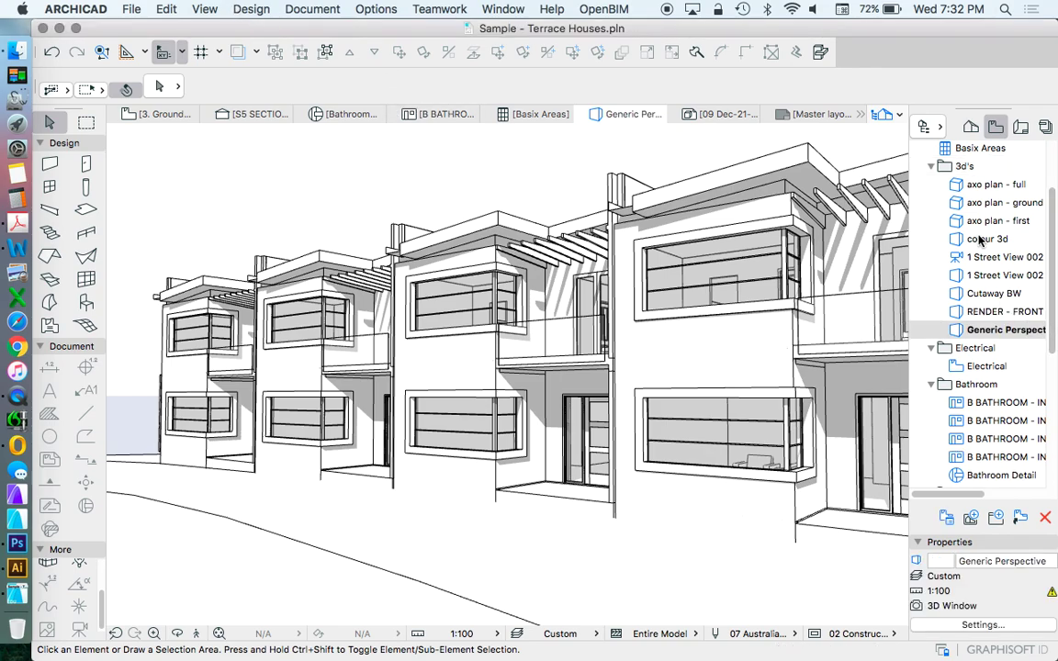
Save the current white-model perspective in the 3d's folder as a view named RENDER - FRONT - WHITE
right_click(963, 167)
left_click(964, 168)
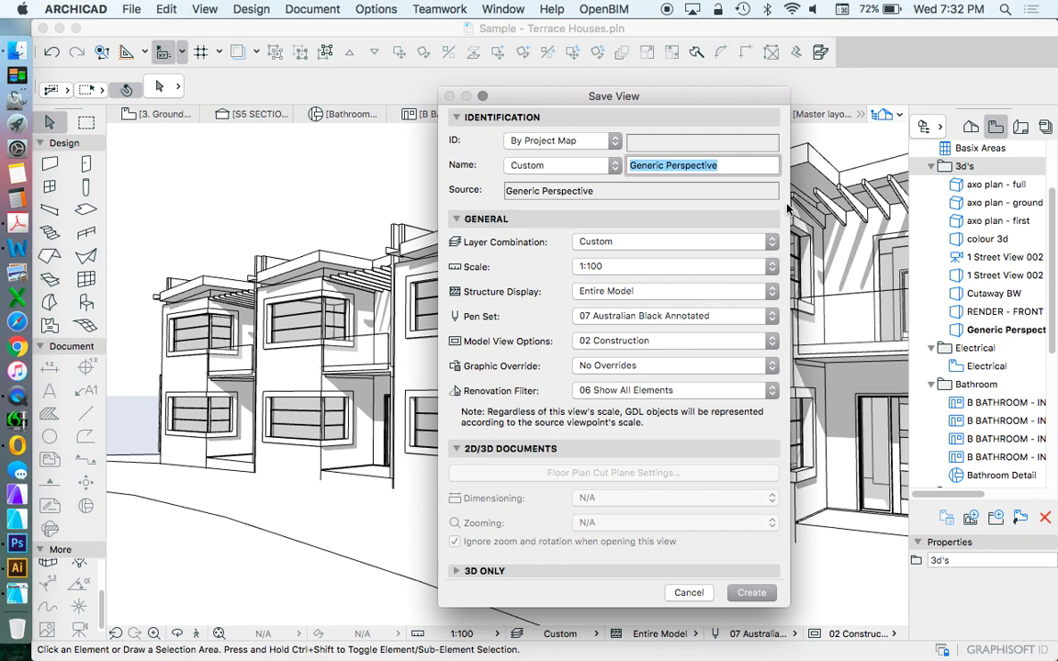
type("RENDER - FRONT - WHITE")
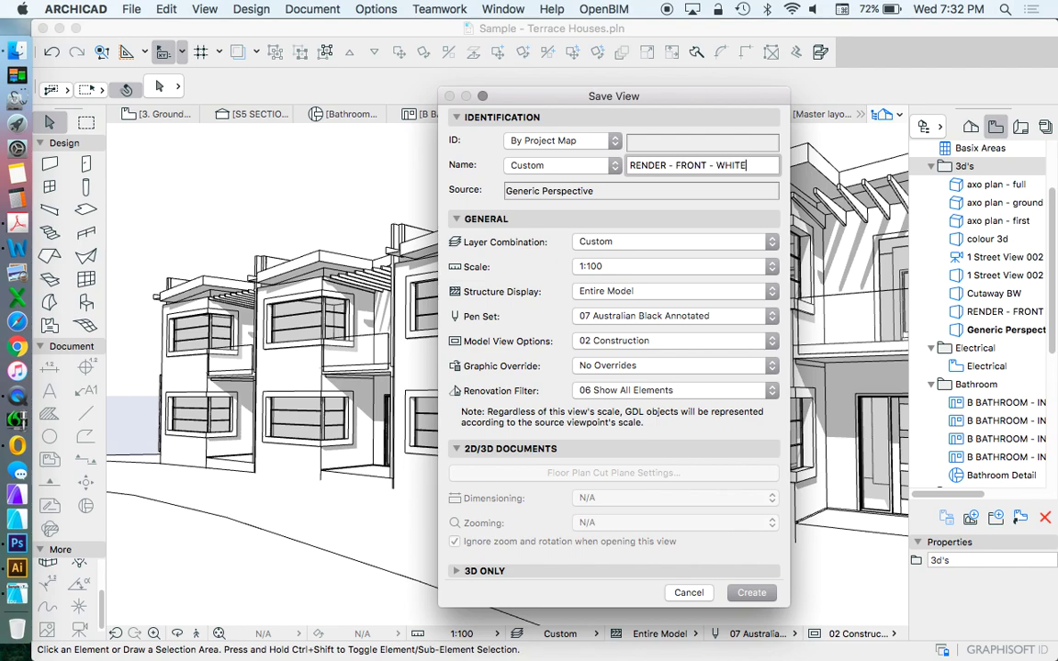
key("Return")
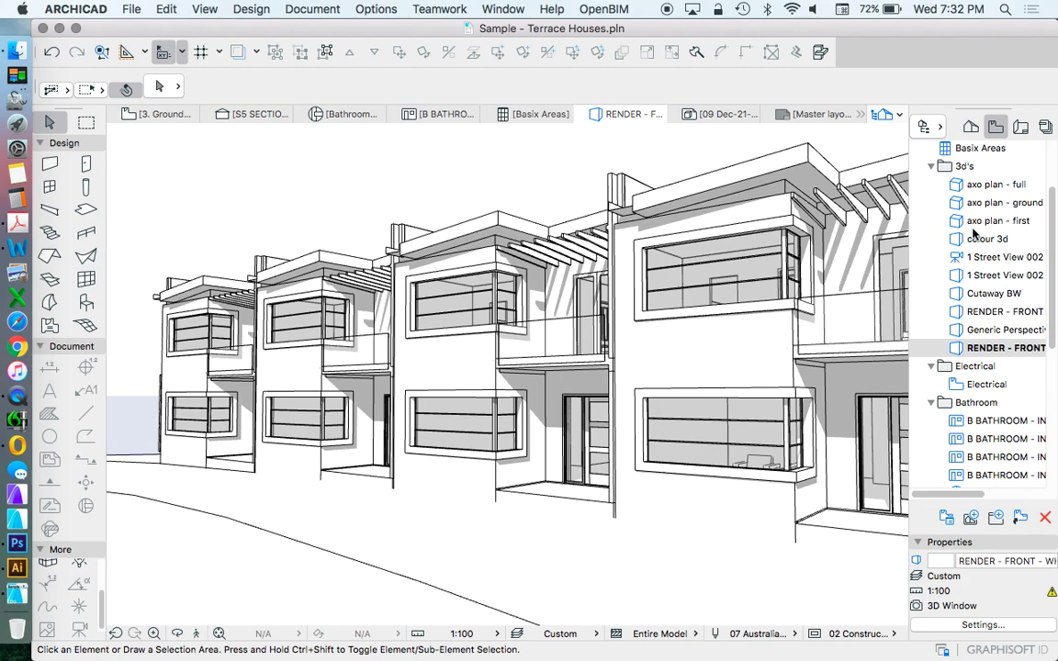
Save a view named RENDER - FRONT - WIRE in the 3d's folder with its 3D style set to Wireframe
right_click(955, 167)
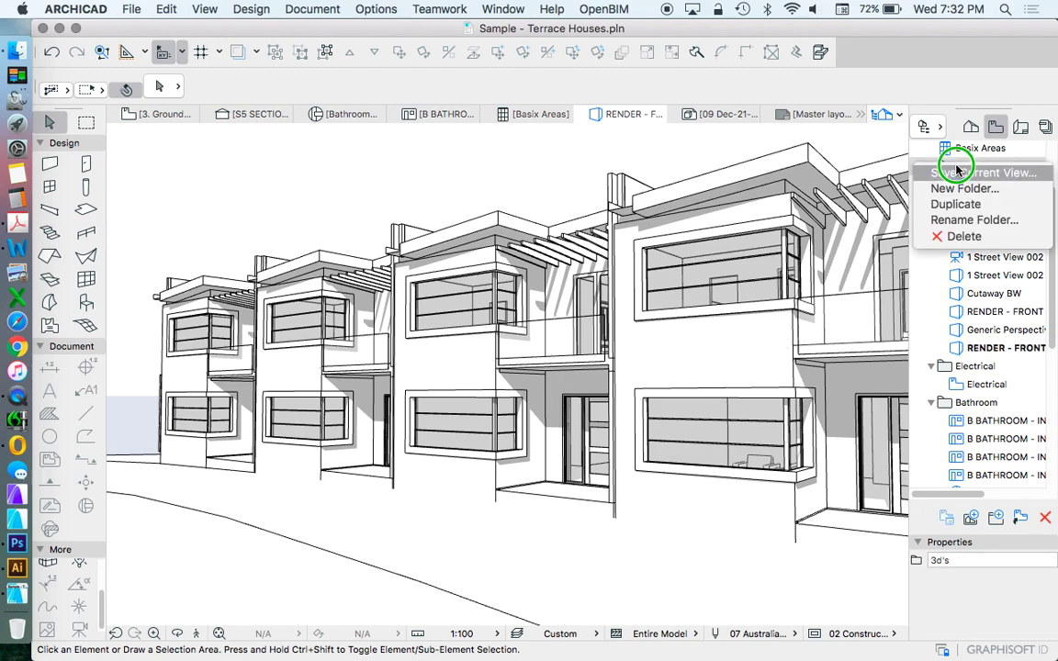
left_click(957, 172)
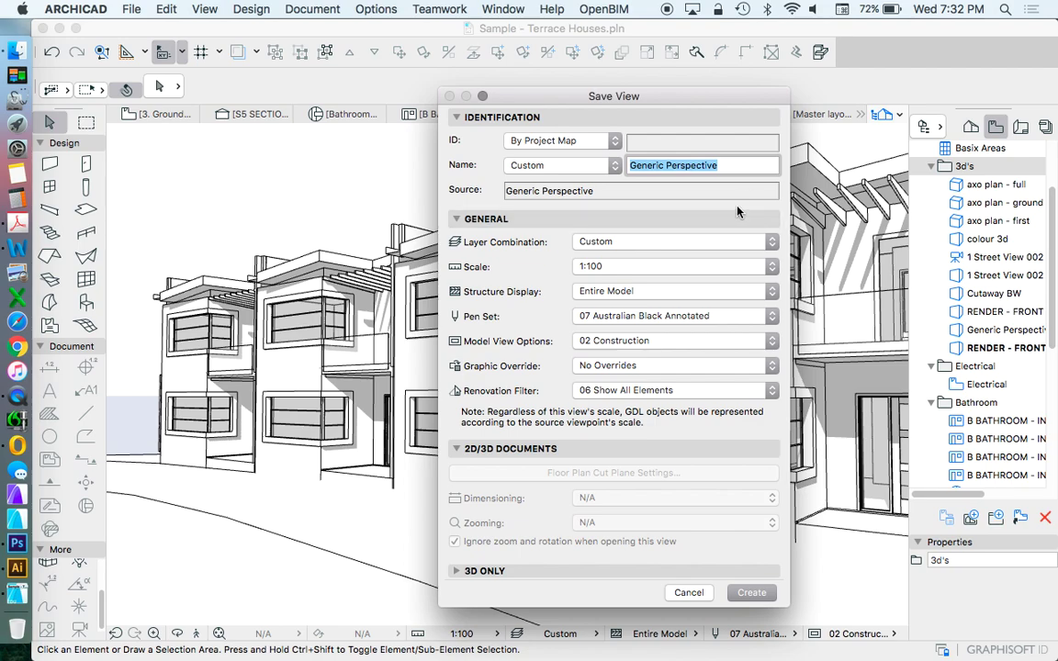
type("RENDER - FRONT - WIRE")
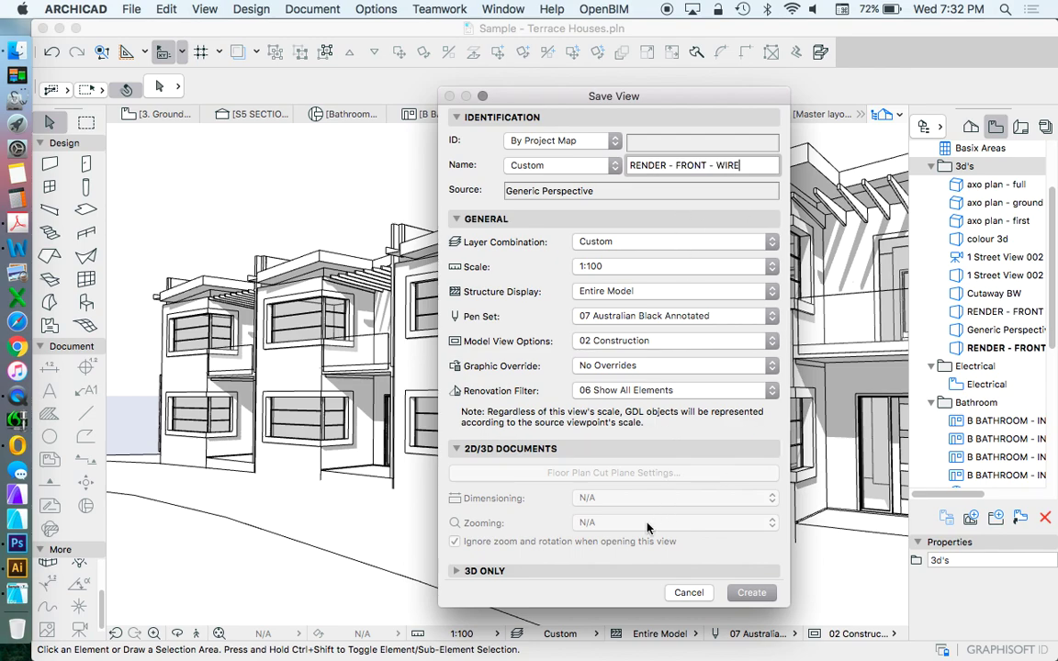
left_click(755, 593)
left_click(459, 570)
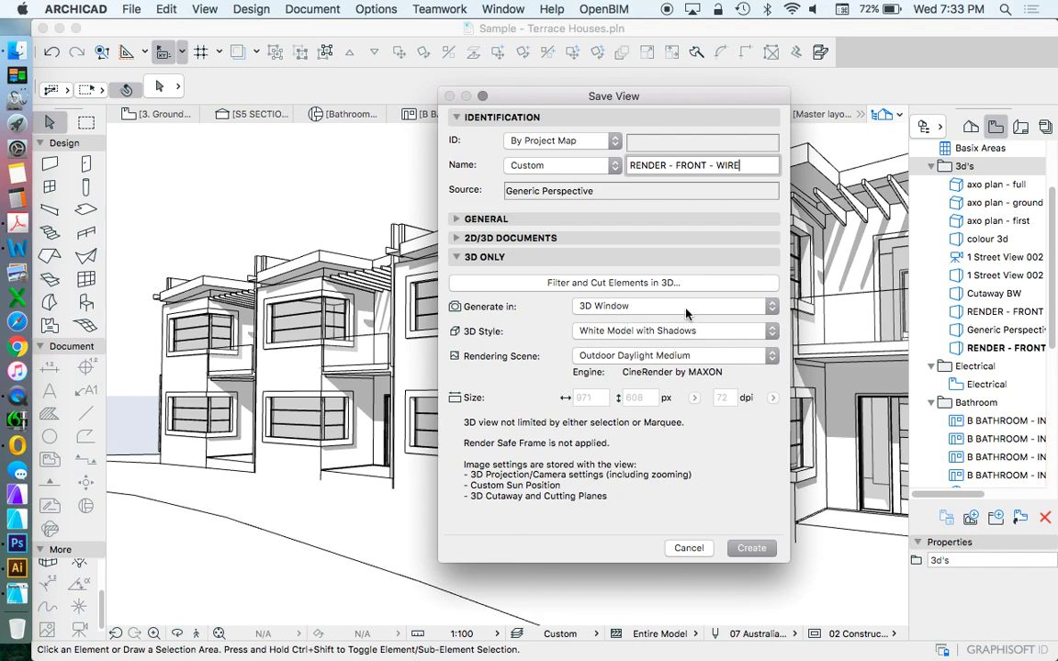
left_click(685, 333)
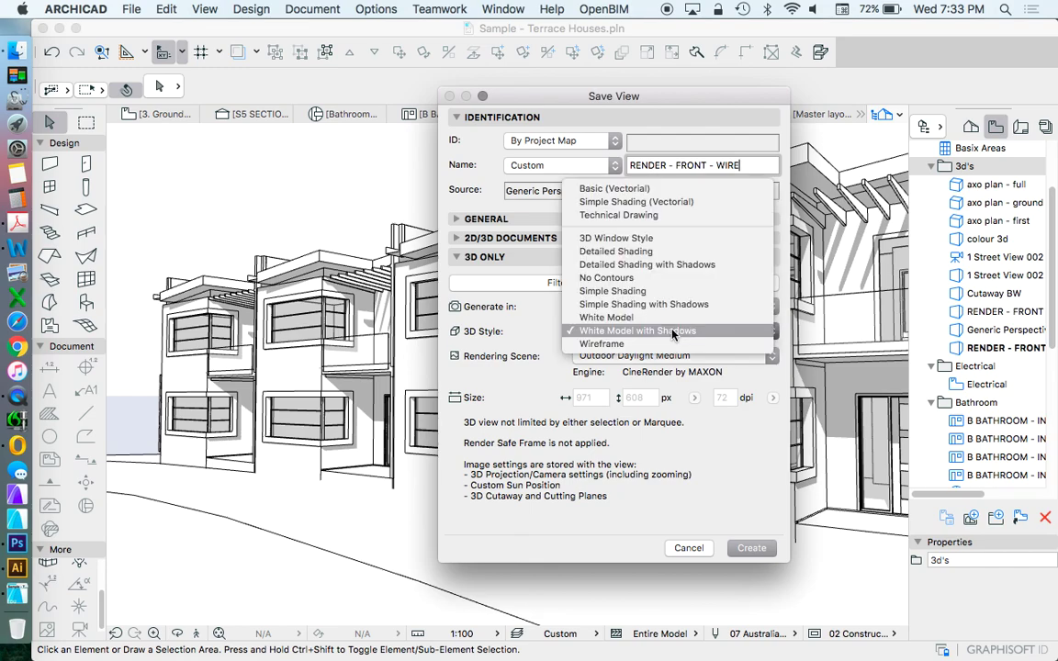
left_click(660, 344)
left_click(751, 548)
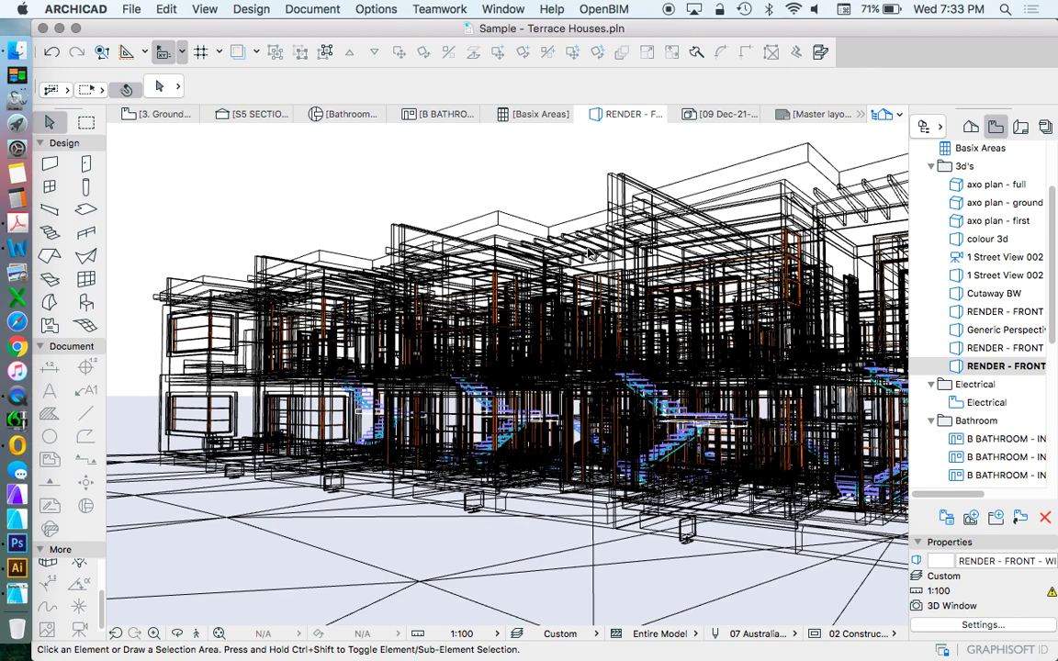
Hide the RMD - FURNITURE layer in the model view layer settings
key("super+l")
scroll(624, 368, "down", 10)
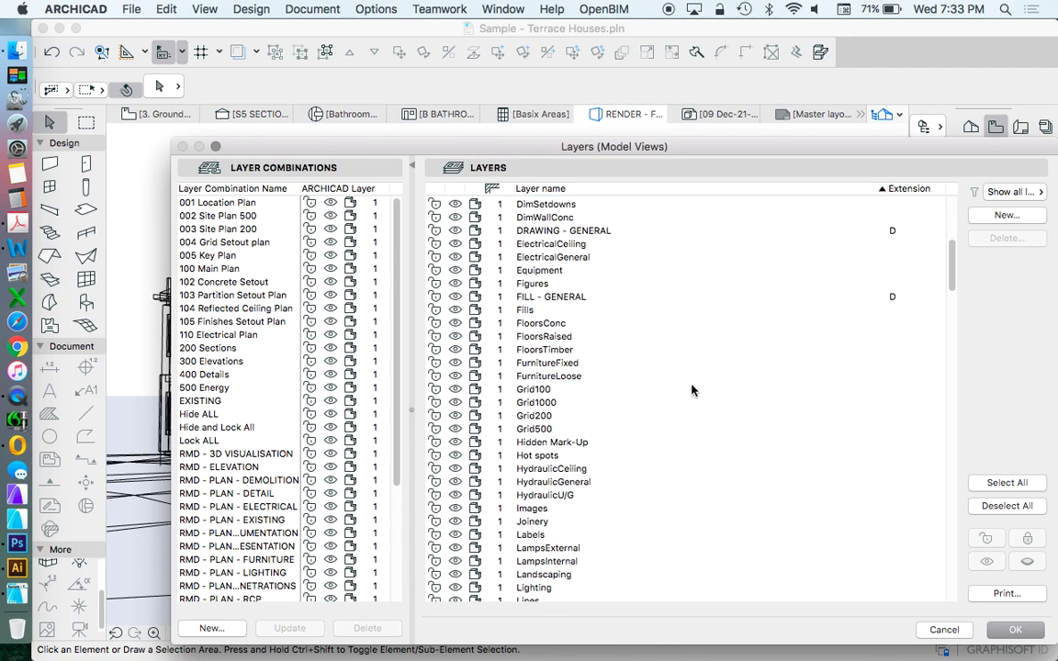
scroll(641, 371, "down", 2)
scroll(641, 371, "down", 15)
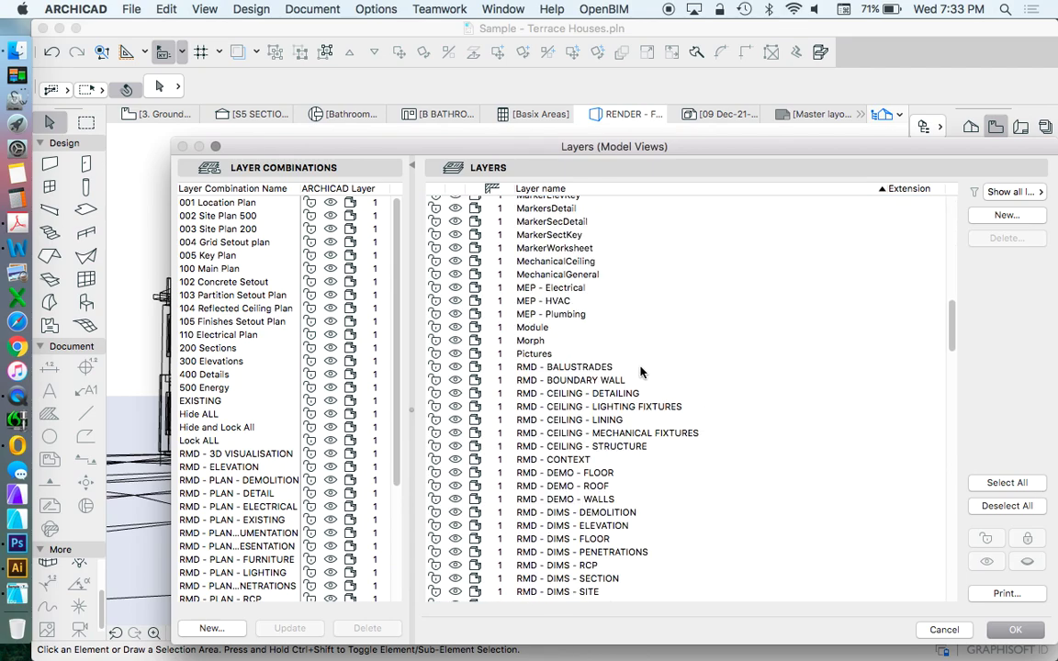
scroll(615, 367, "up", 20)
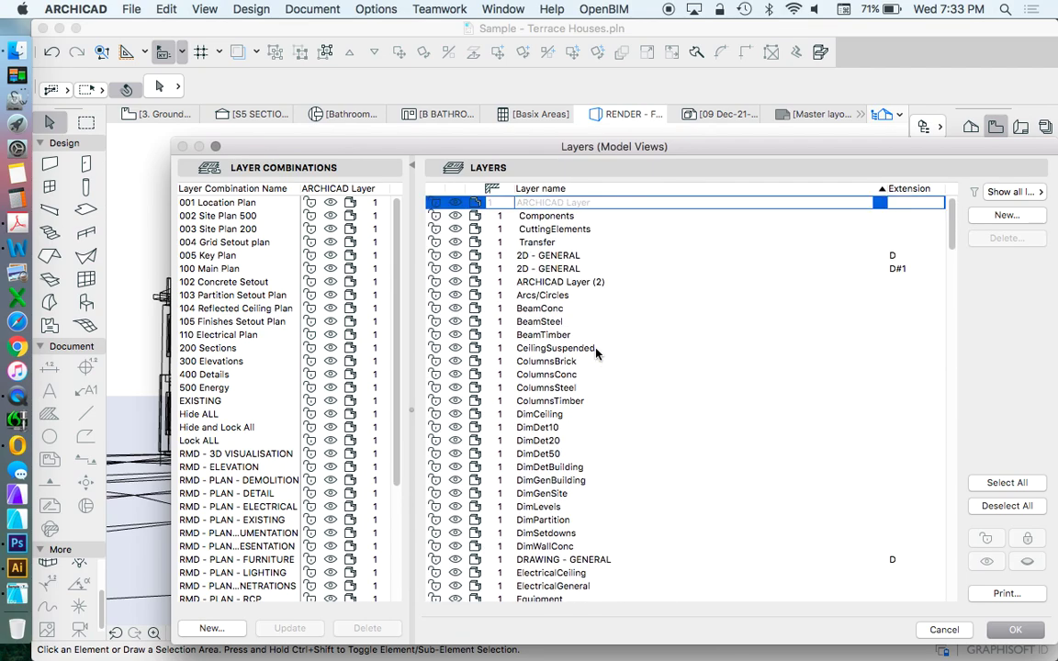
scroll(606, 363, "down", 8)
scroll(601, 367, "down", 15)
scroll(588, 376, "down", 8)
scroll(606, 385, "up", 10)
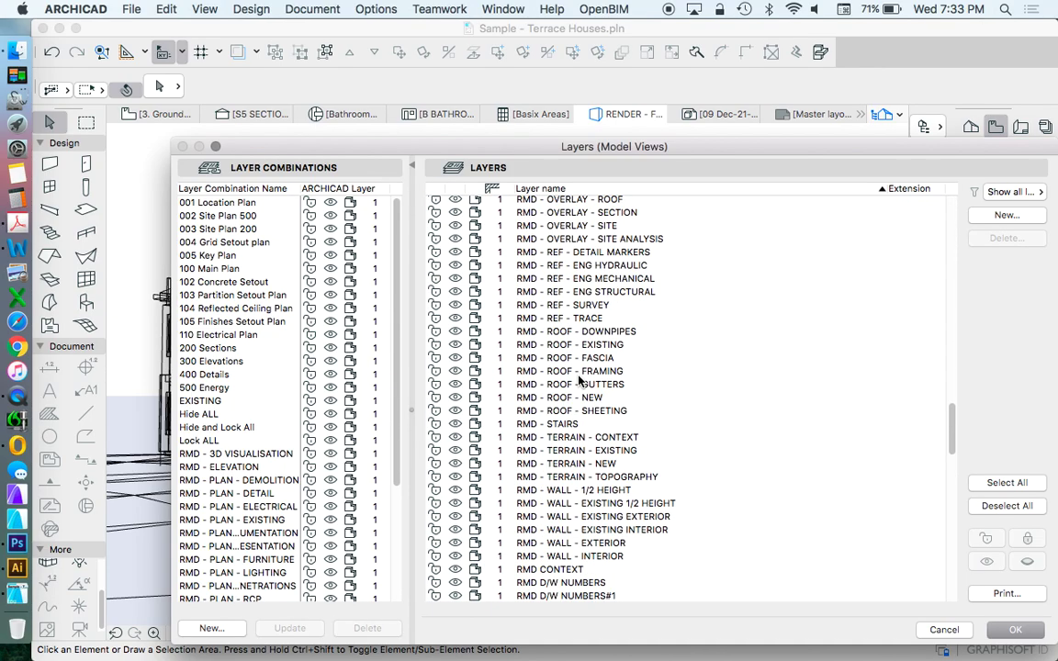
scroll(641, 401, "up", 6)
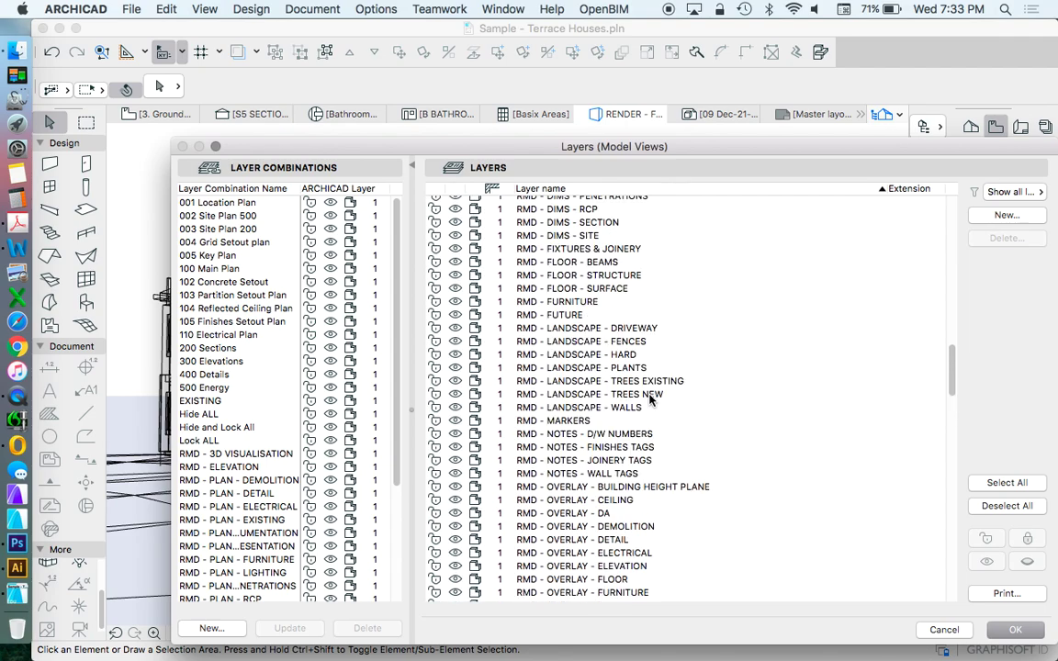
left_click(455, 301)
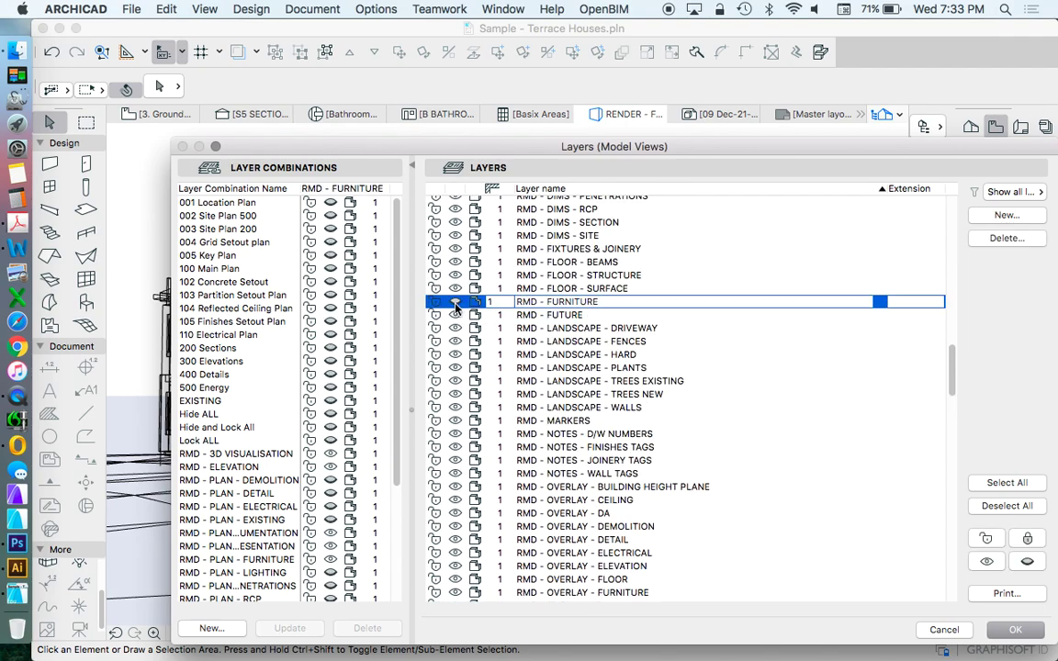
Hide the RMD - WALL - INTERIOR layer and apply the layer changes to the wireframe perspective
scroll(691, 352, "down", 18)
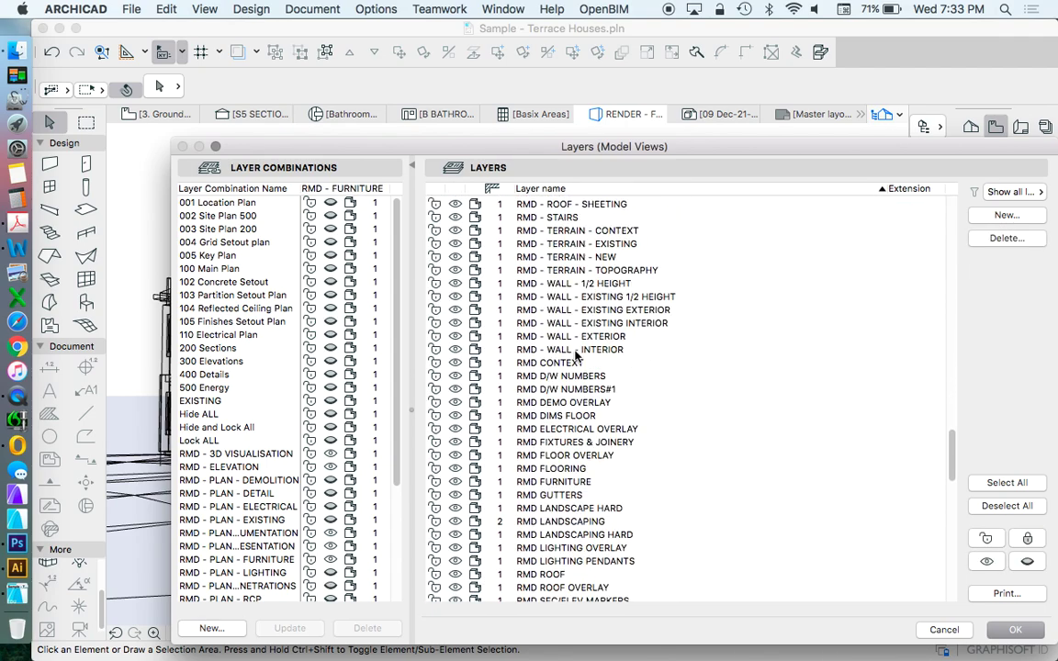
scroll(574, 351, "up", 1)
left_click(468, 349)
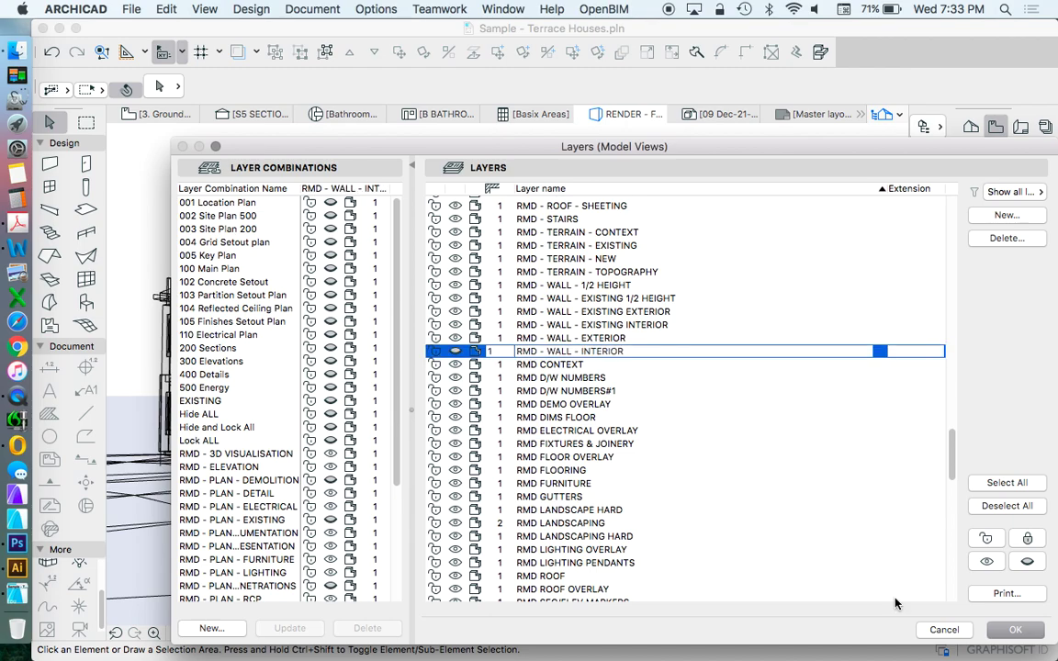
key("Return")
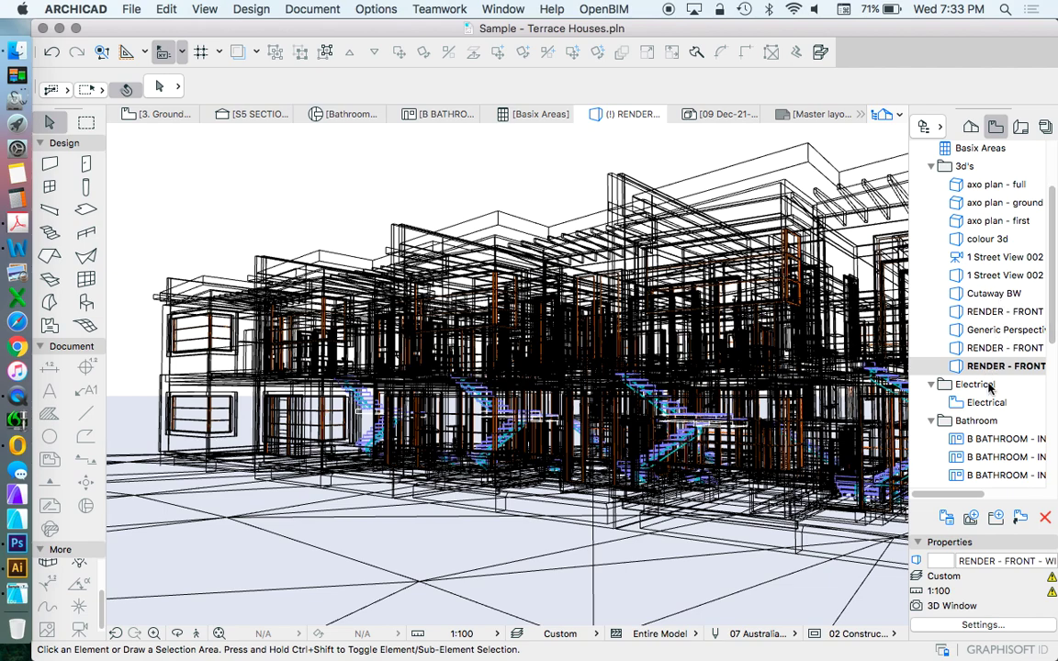
Update the RENDER - FRONT - WIRE view's settings with those of the current window
mouse_move(950, 494)
left_mouse_down()
mouse_move(1010, 488)
mouse_move(967, 488)
left_mouse_up()
right_click(1001, 365)
left_click(917, 637)
left_click(524, 57)
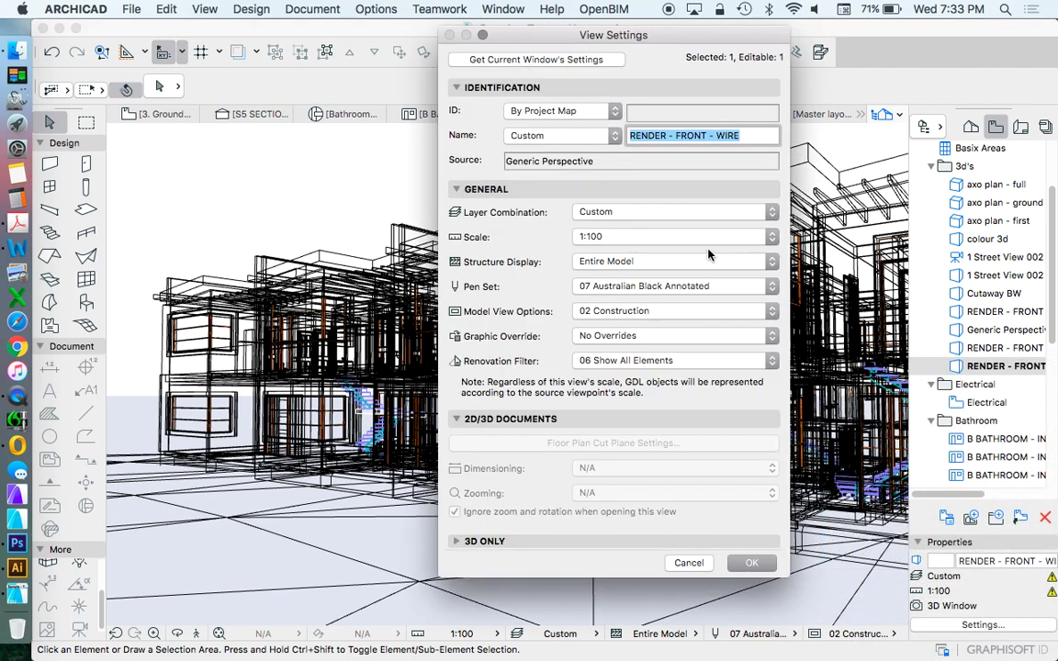
left_click(739, 561)
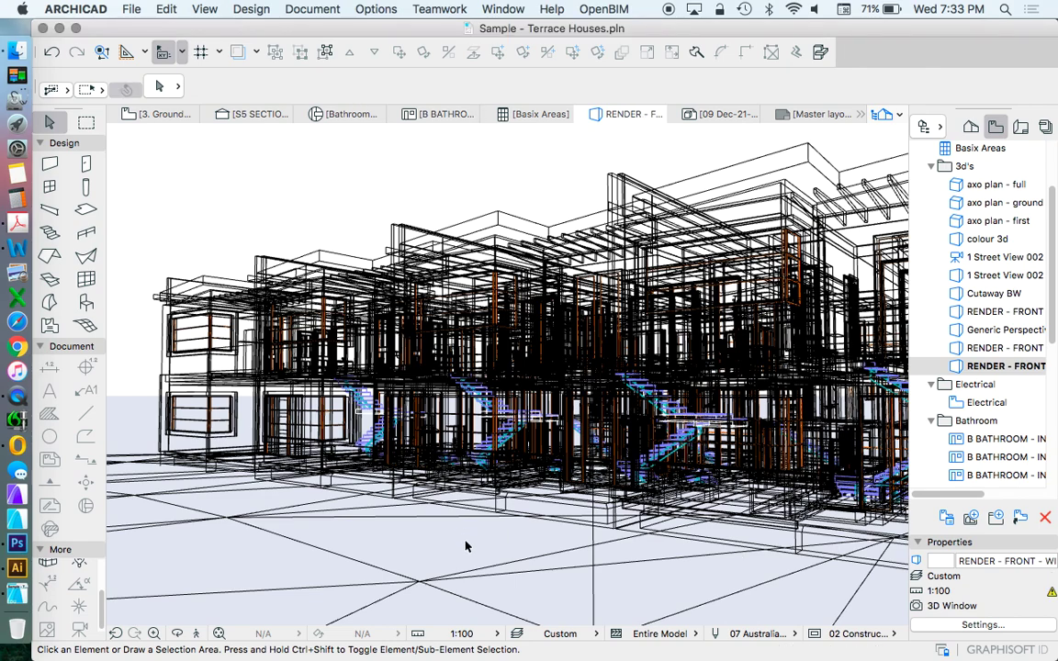
left_click(420, 578)
key("Escape")
Start saving the wireframe as an image and create an IMAGES folder in youtube videos > TERRACE HOUSE on the SD RMD STORAGE drive
left_click(131, 9)
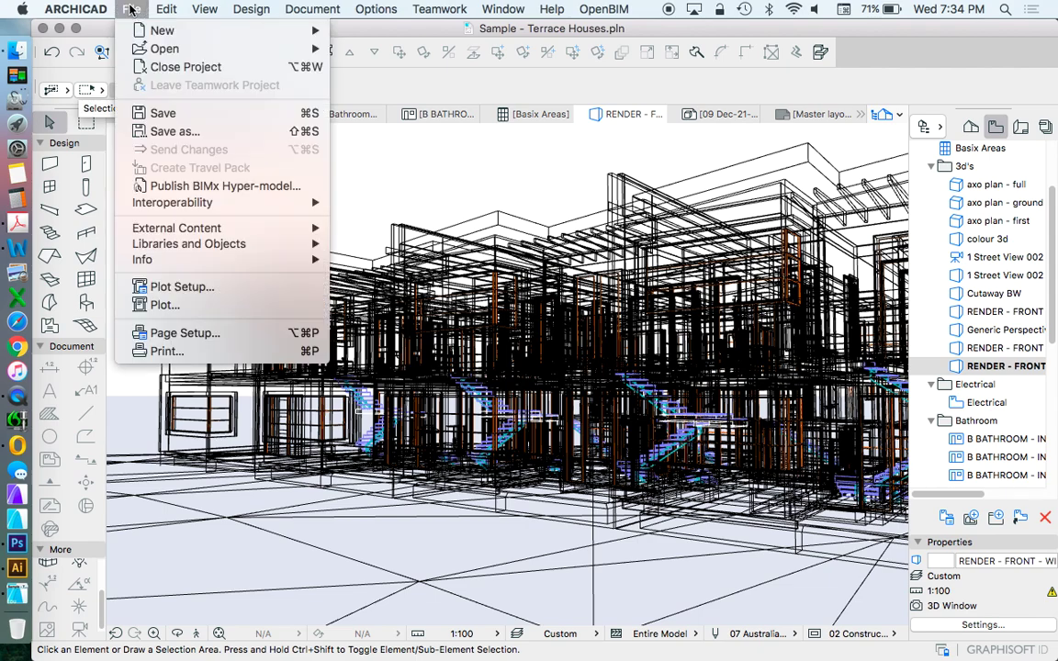
left_click(176, 130)
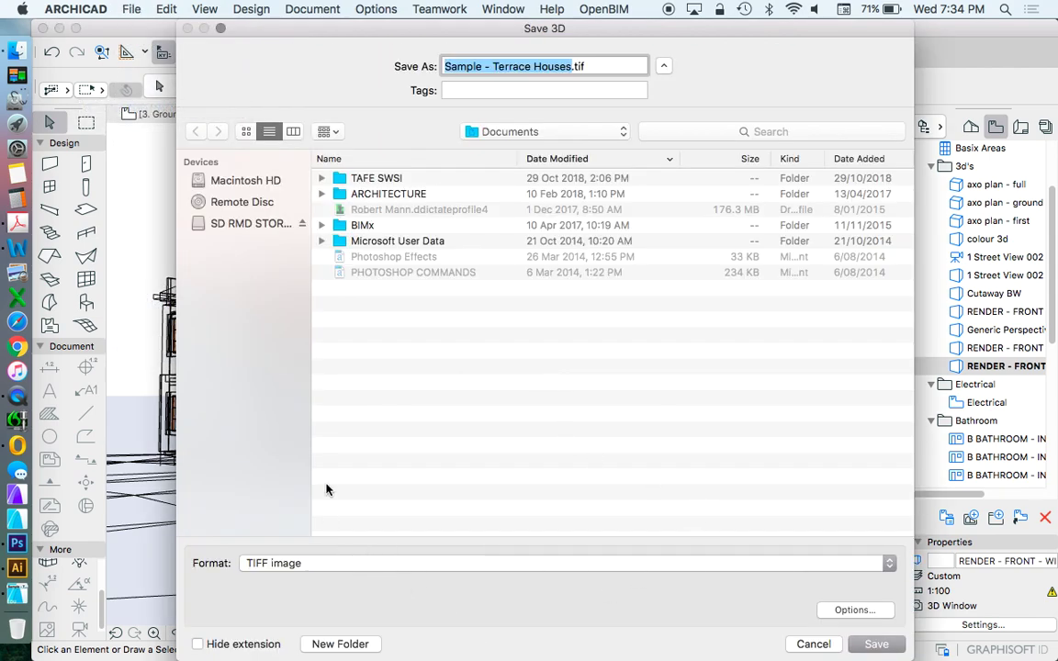
left_click(225, 225)
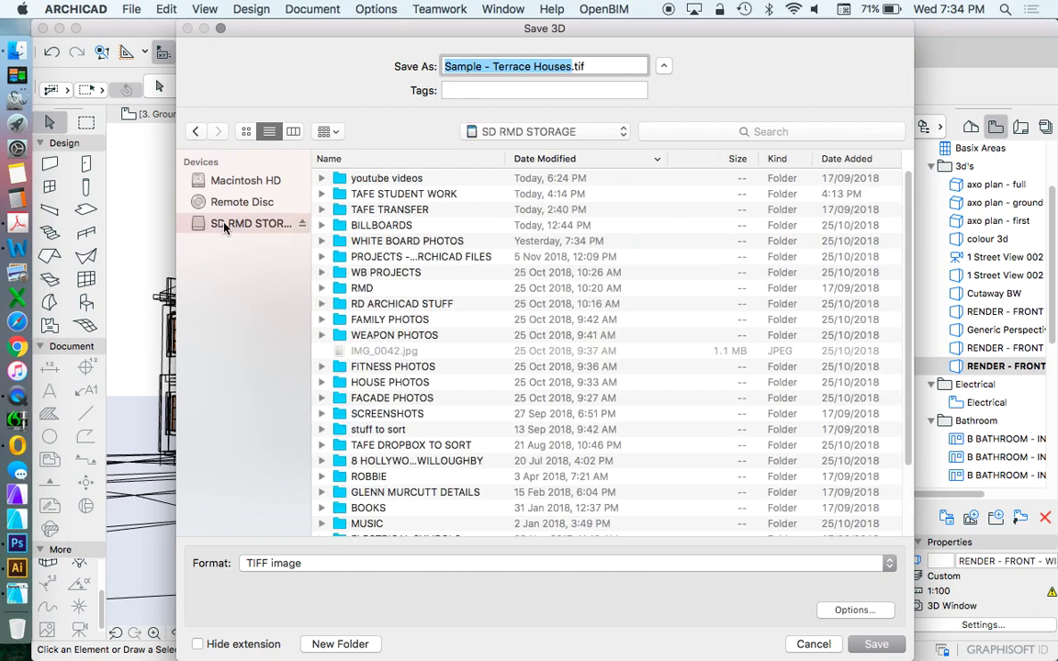
scroll(498, 390, "down", 5)
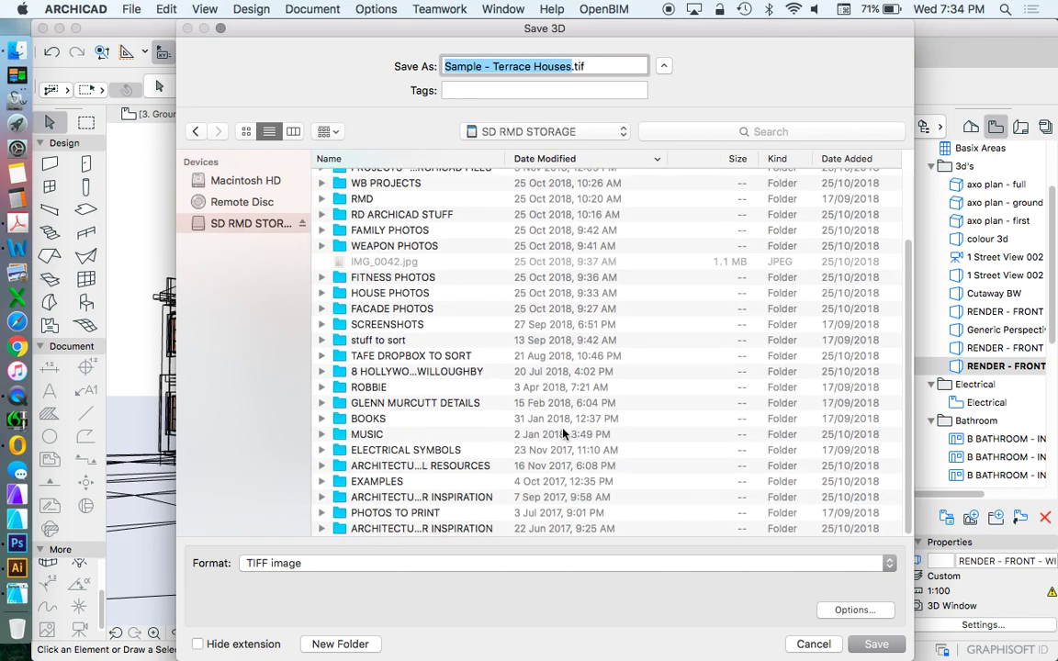
scroll(584, 413, "up", 5)
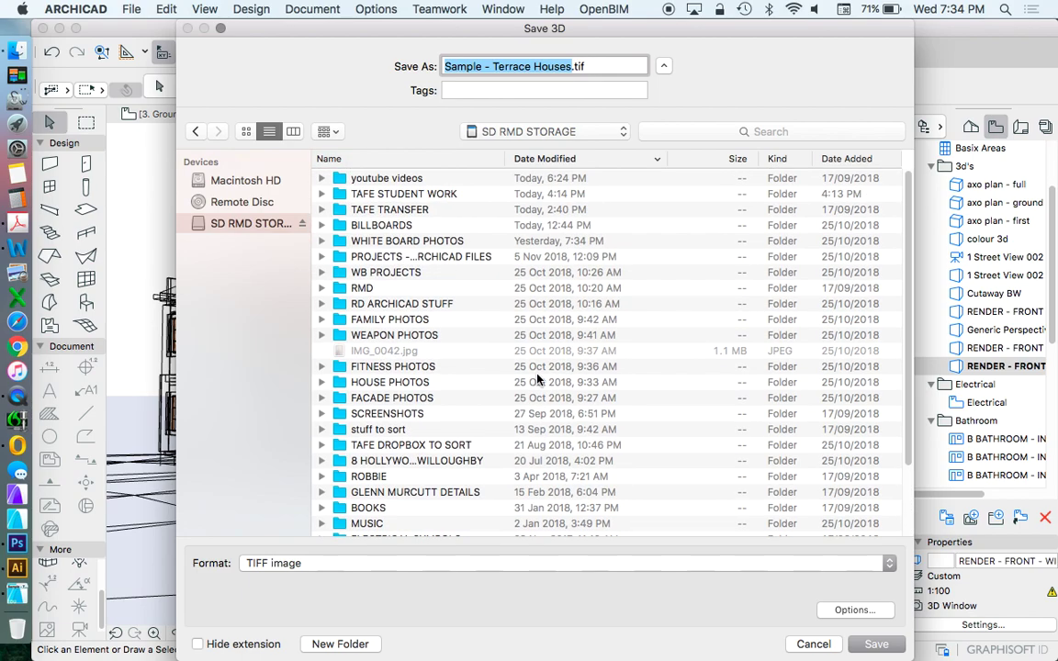
double_click(371, 179)
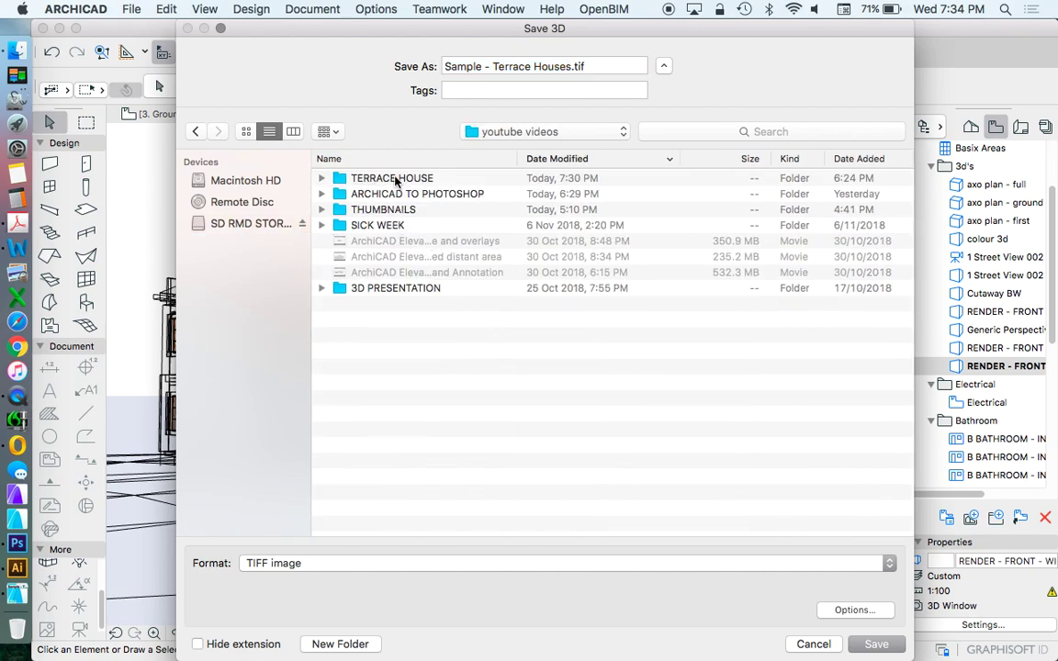
double_click(397, 178)
left_click(340, 643)
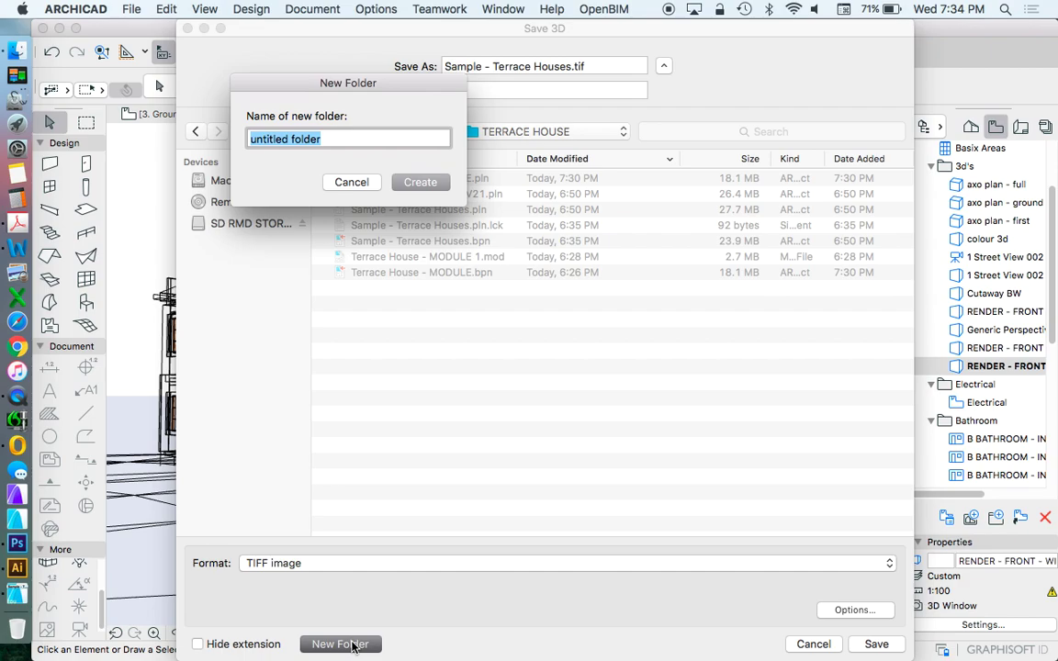
type("IMAGES")
key("Return")
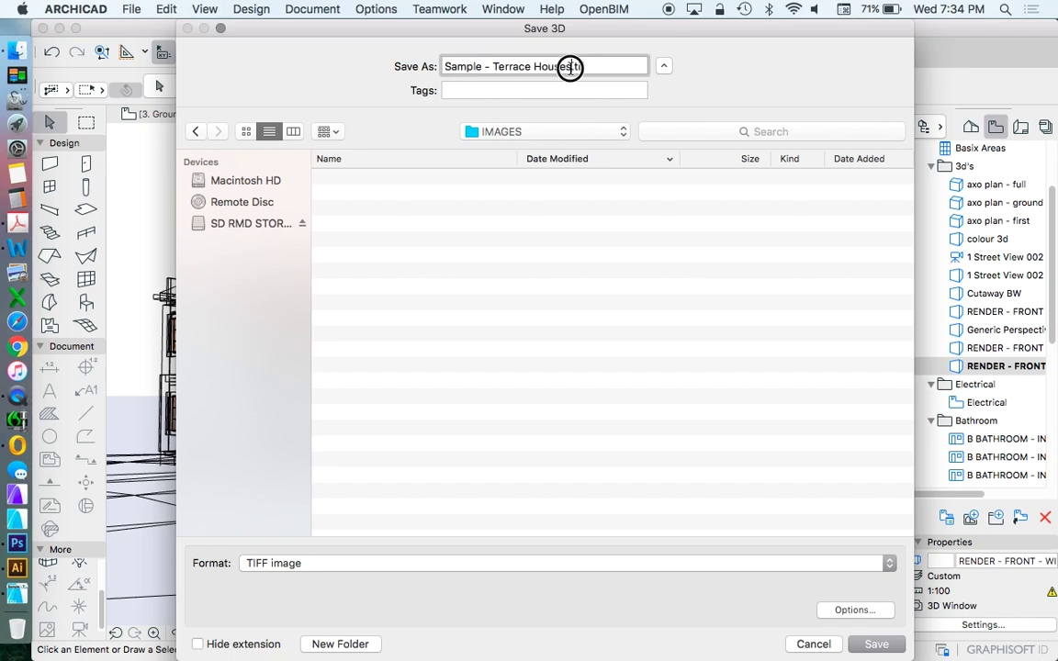
Save the wireframe perspective in the IMAGES folder as the TIFF image RENDER - FRONT - WIRE.tif
left_click_drag(570, 66, 413, 52)
type("RENDER - FRO")
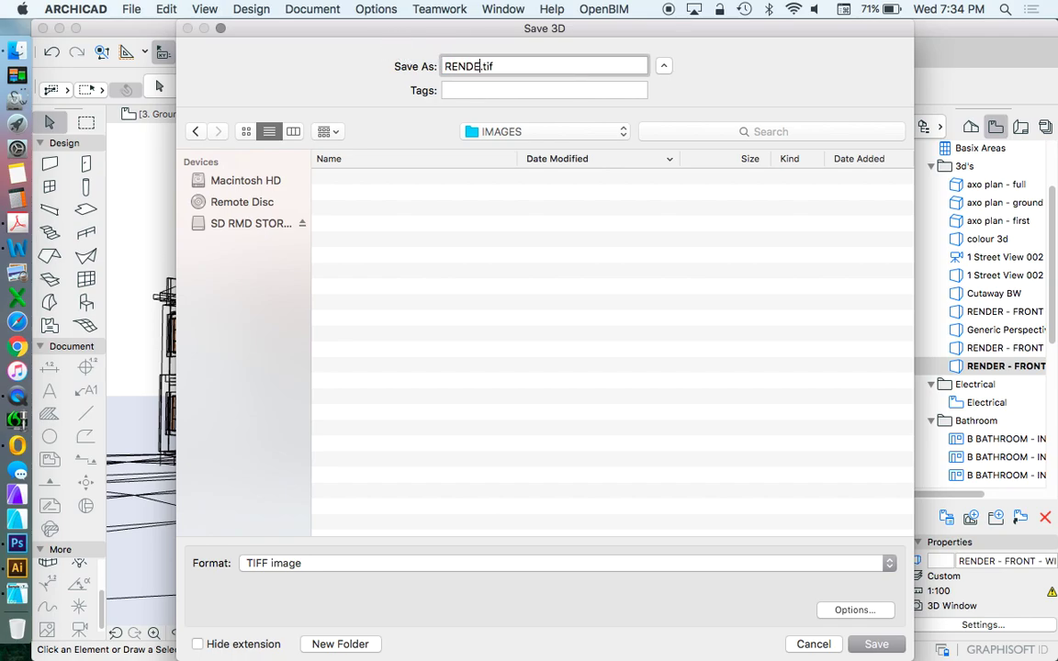
type("NT - WIRE")
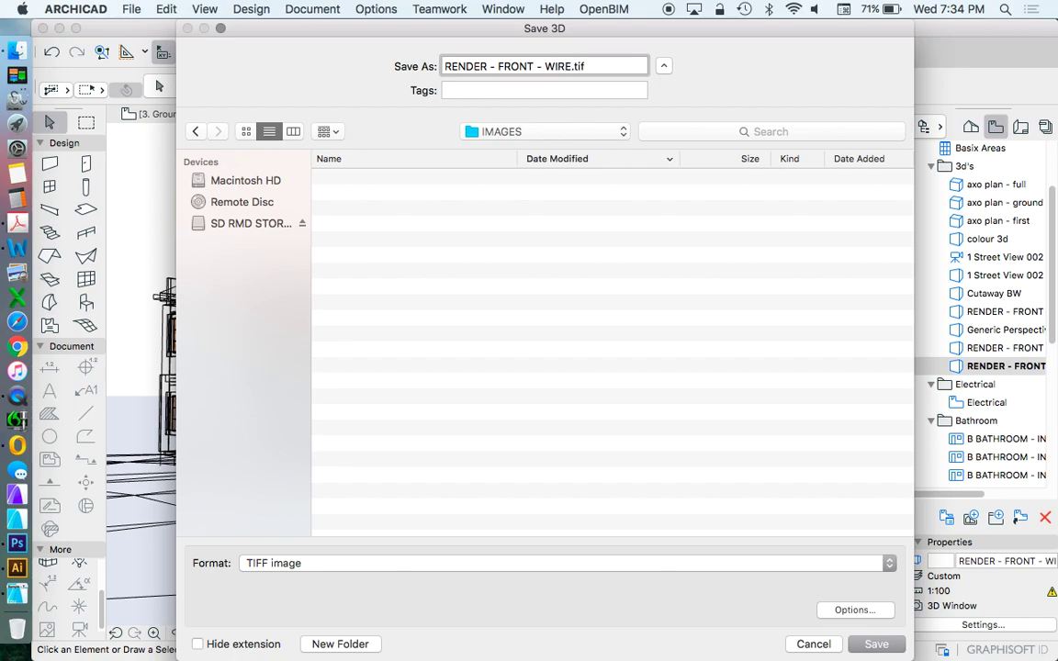
key("Return")
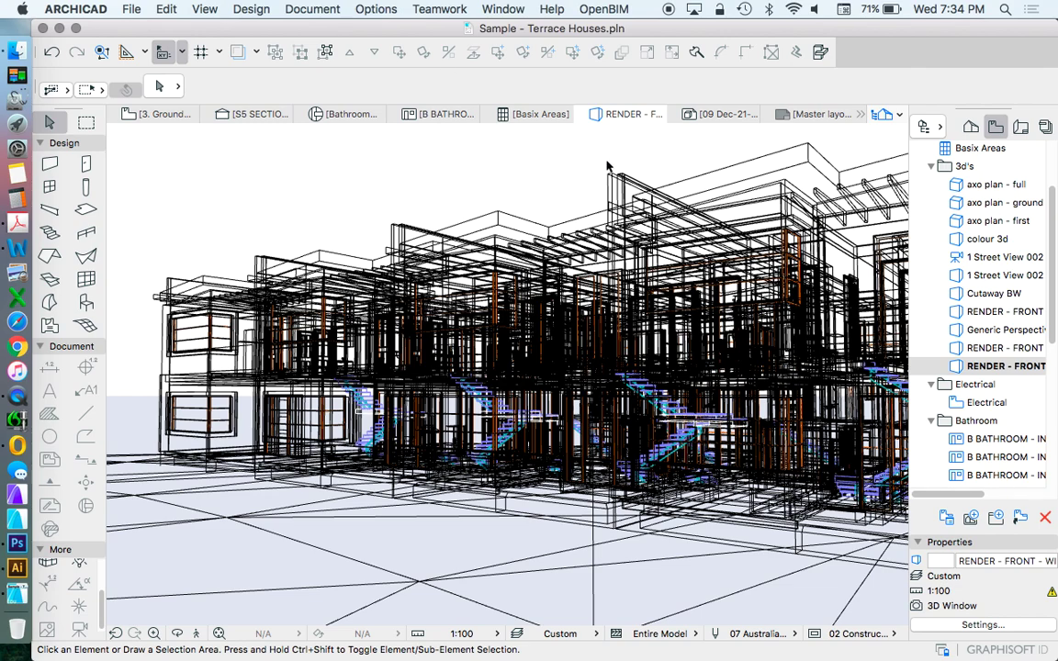
Open the white-model front view and save it in the IMAGES folder as the TIFF image RENDER - FRONT - WHITE.tif
double_click(1006, 349)
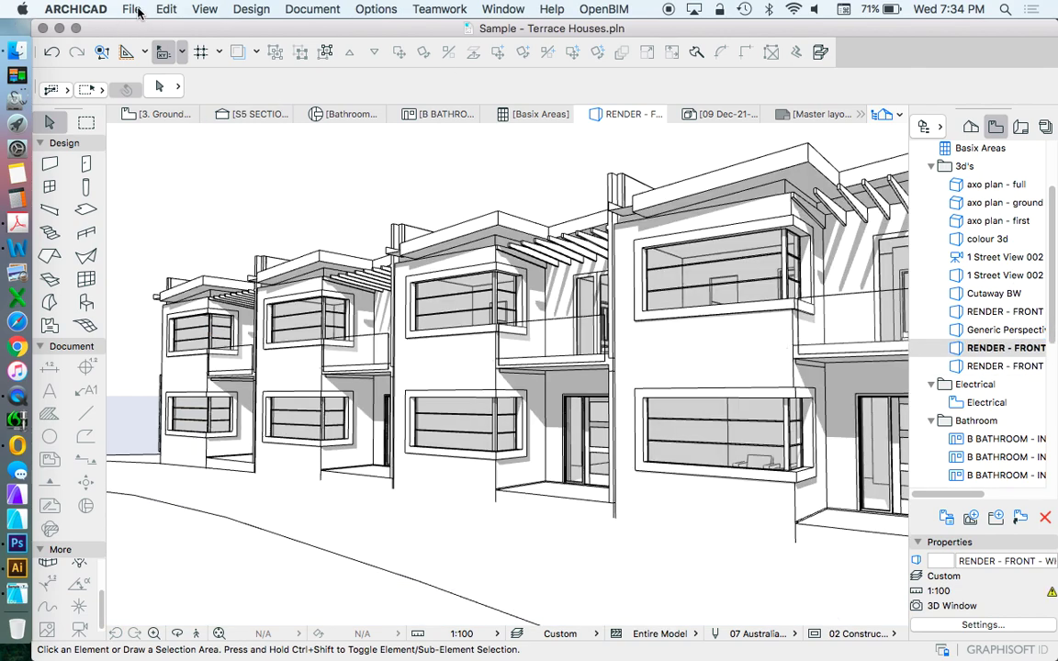
left_click(129, 9)
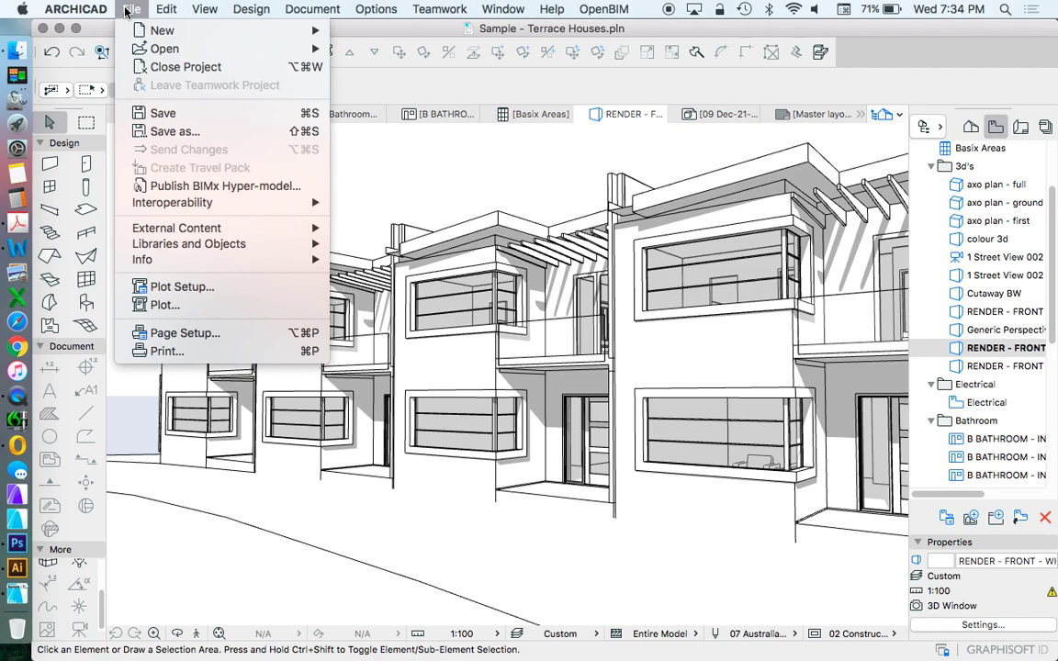
left_click(171, 132)
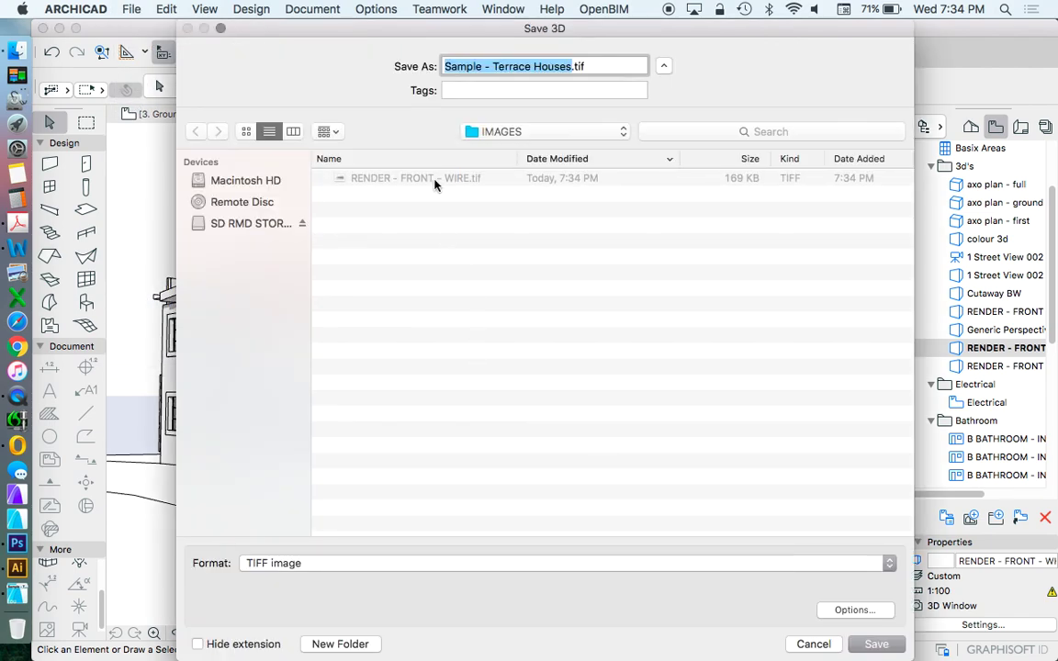
left_click(431, 180)
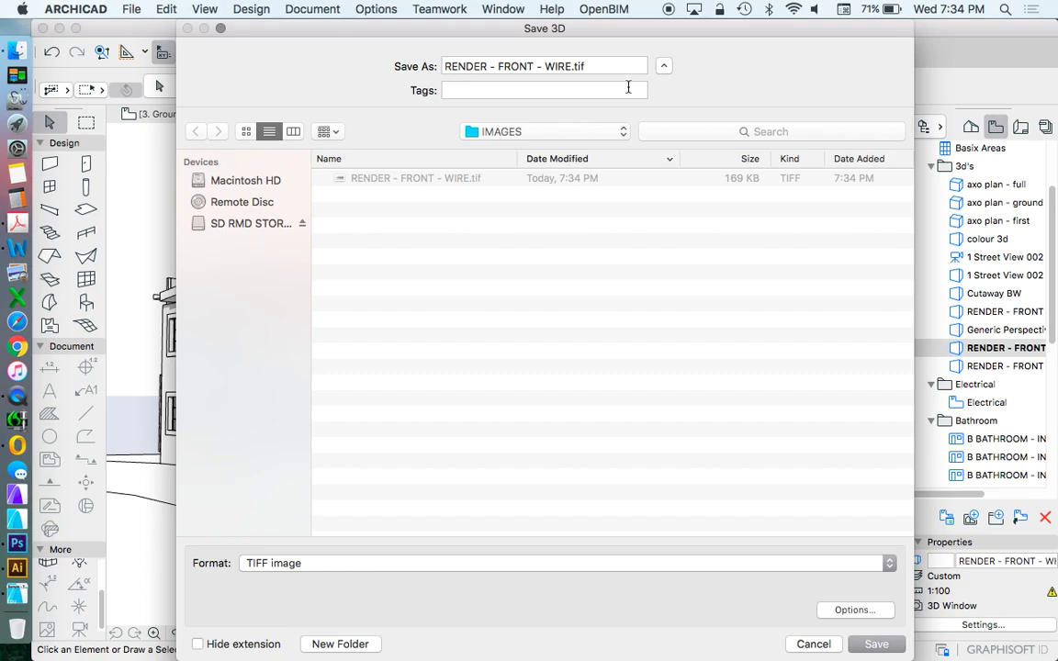
left_click(571, 66)
key("BackSpace")
key("BackSpace")
key("BackSpace")
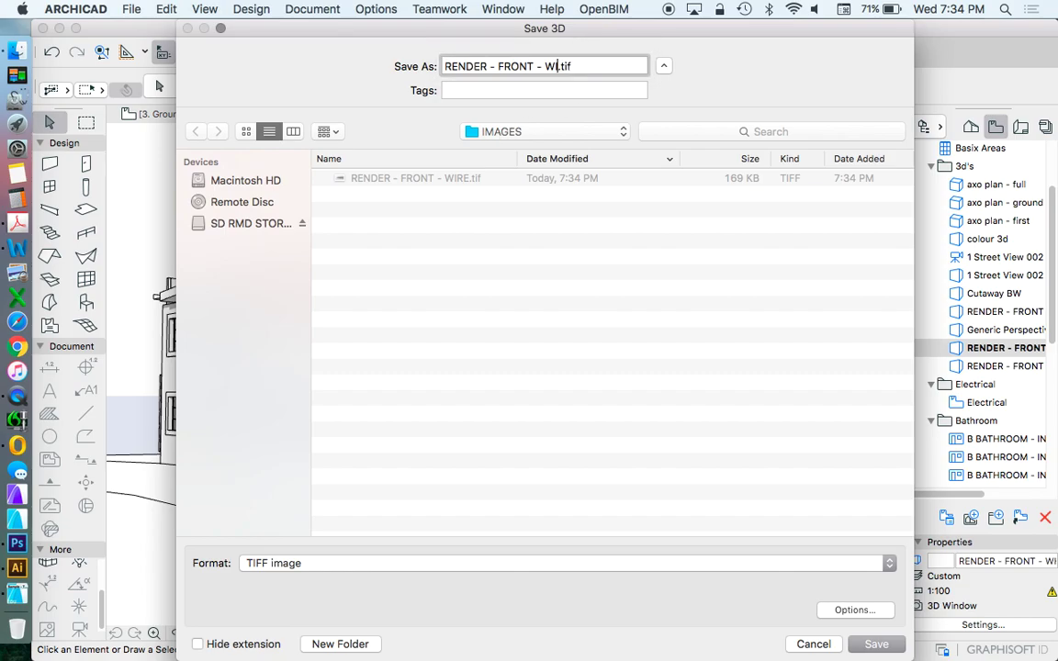
type("HITE")
key("Return")
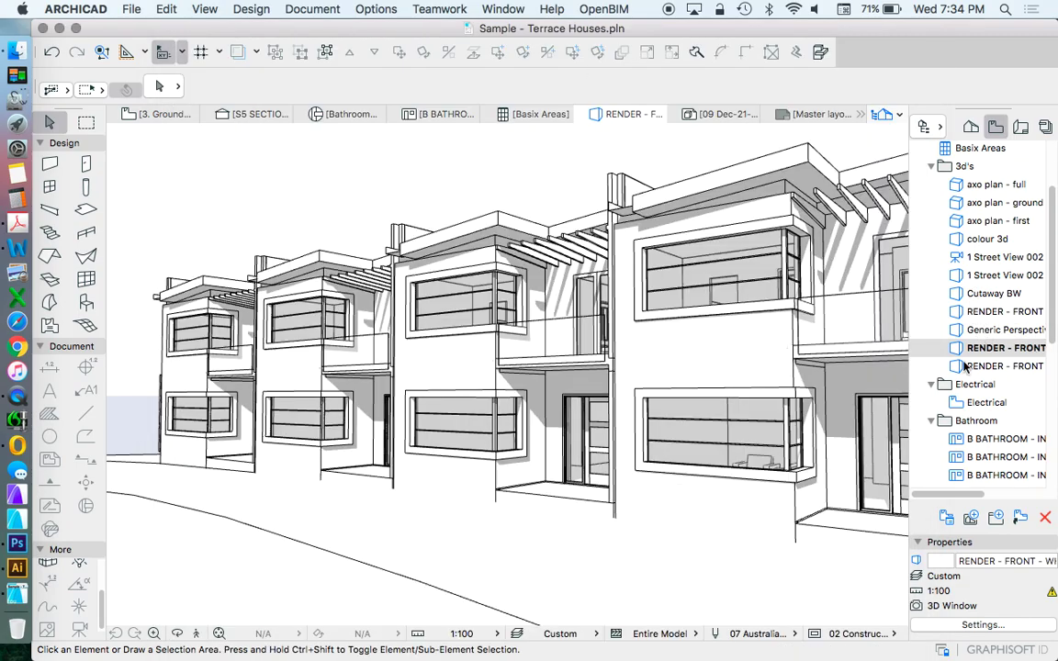
Open the colour front view and save it in the IMAGES folder as the TIFF image RENDER - FRONT - COLOUR.tif
double_click(1015, 311)
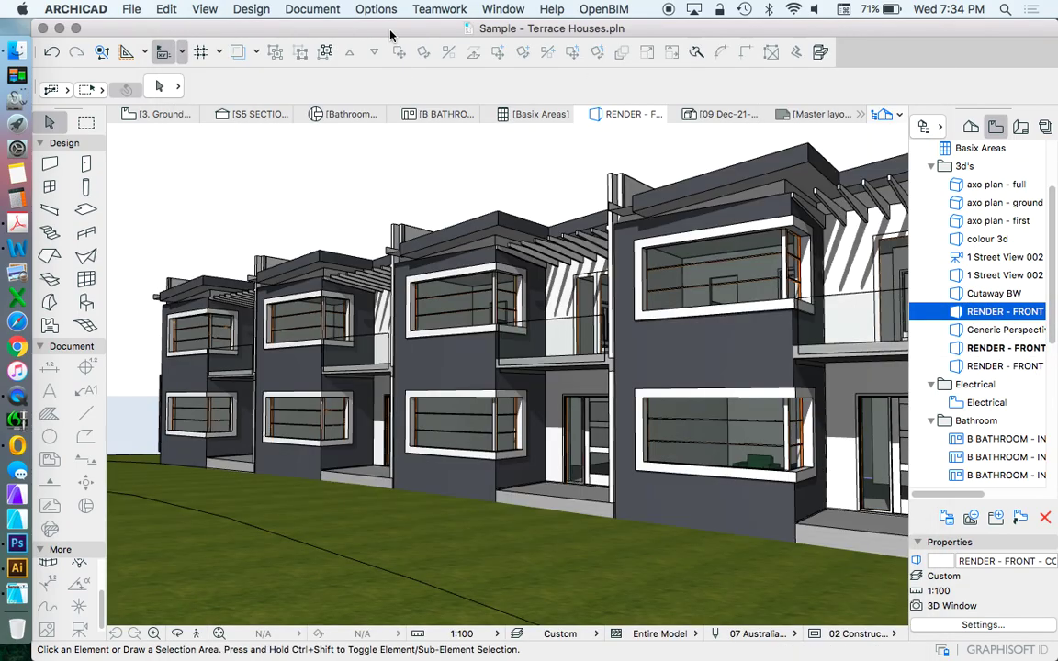
left_click(131, 9)
left_click(198, 133)
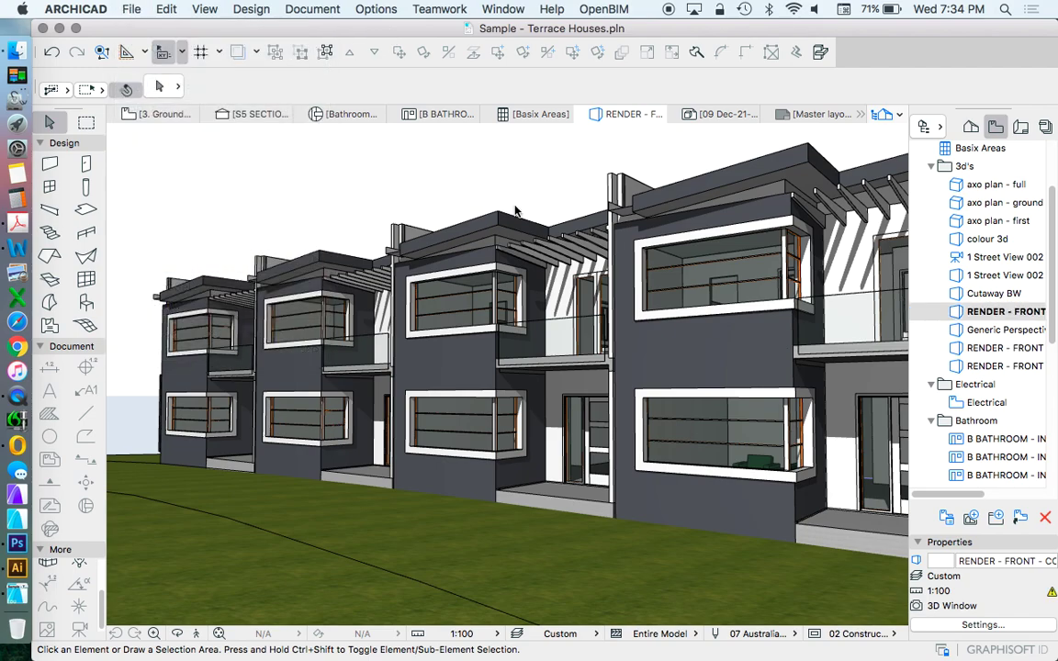
left_click(431, 178)
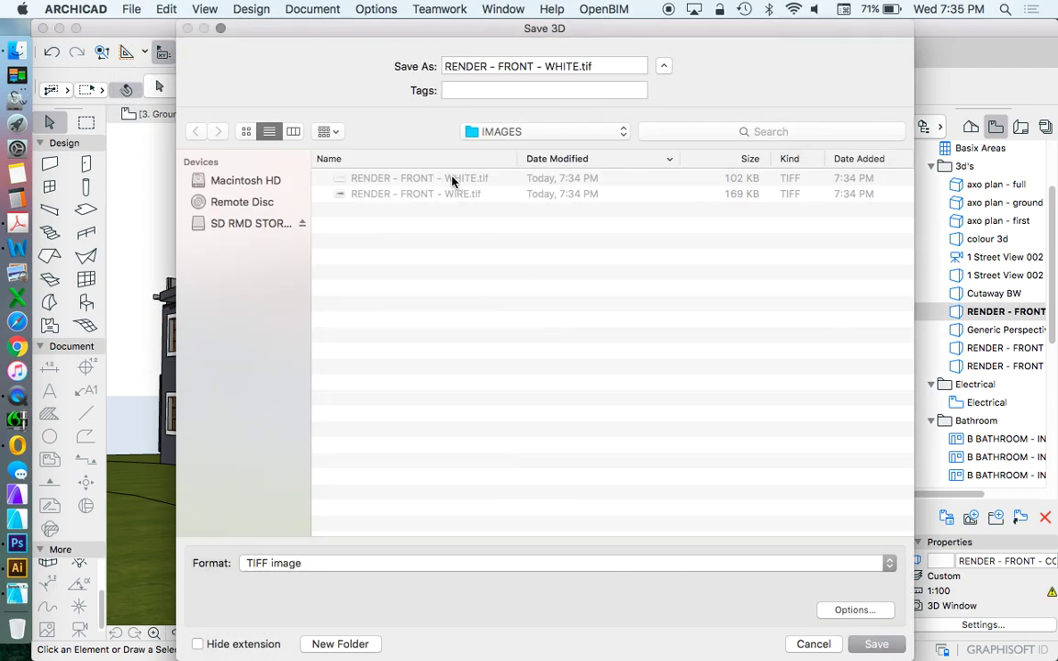
left_click(594, 68)
key("BackSpace")
key("BackSpace")
key("BackSpace")
key("BackSpace")
key("BackSpace")
type("COLOUR")
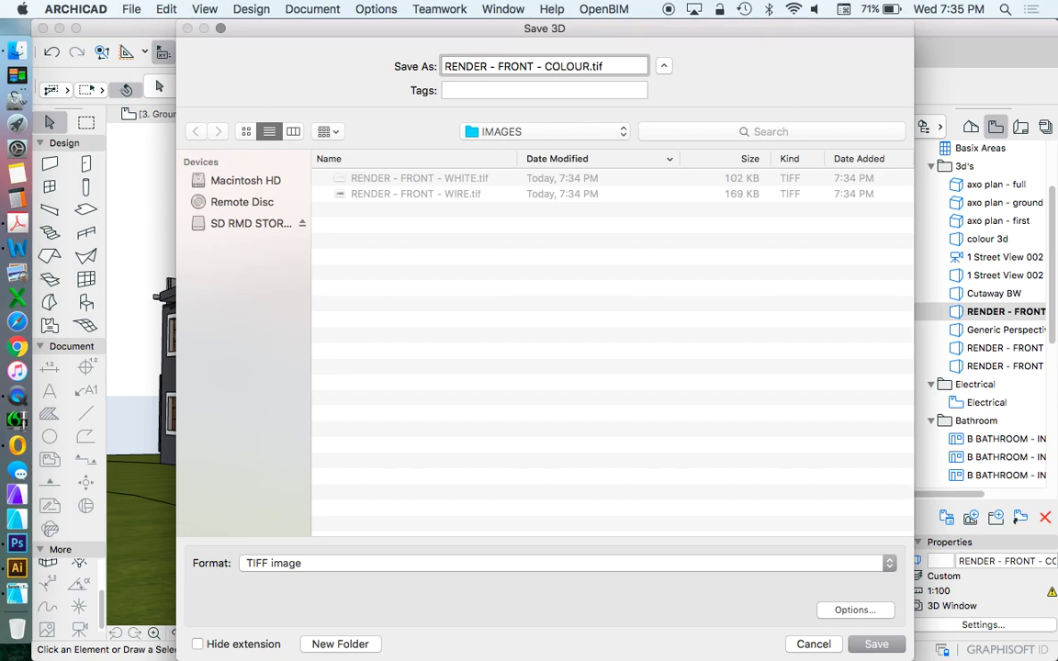
key("Return")
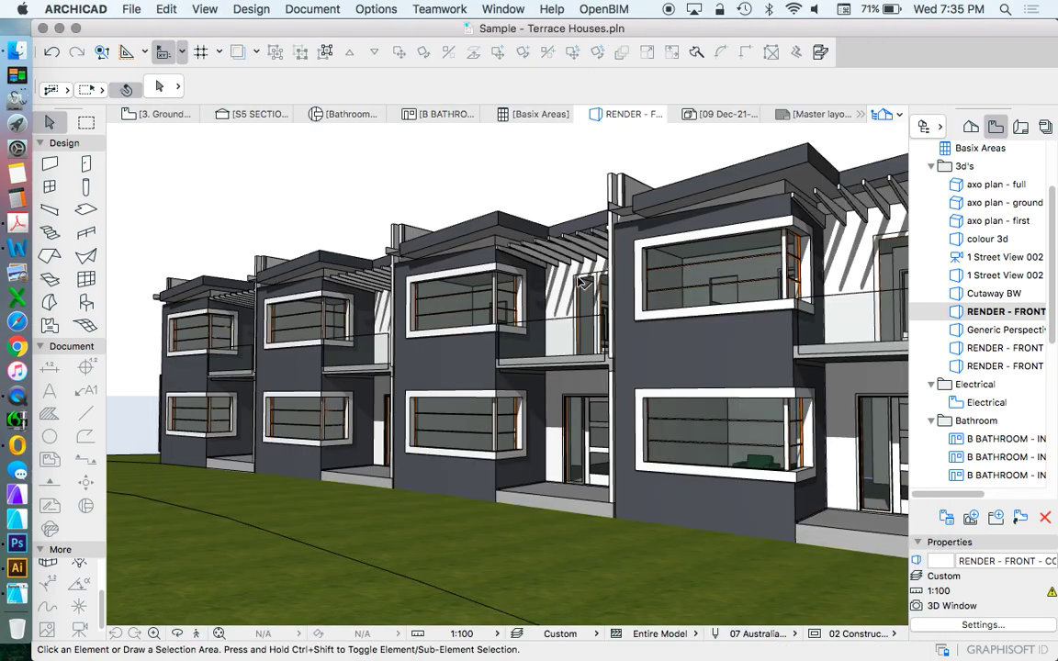